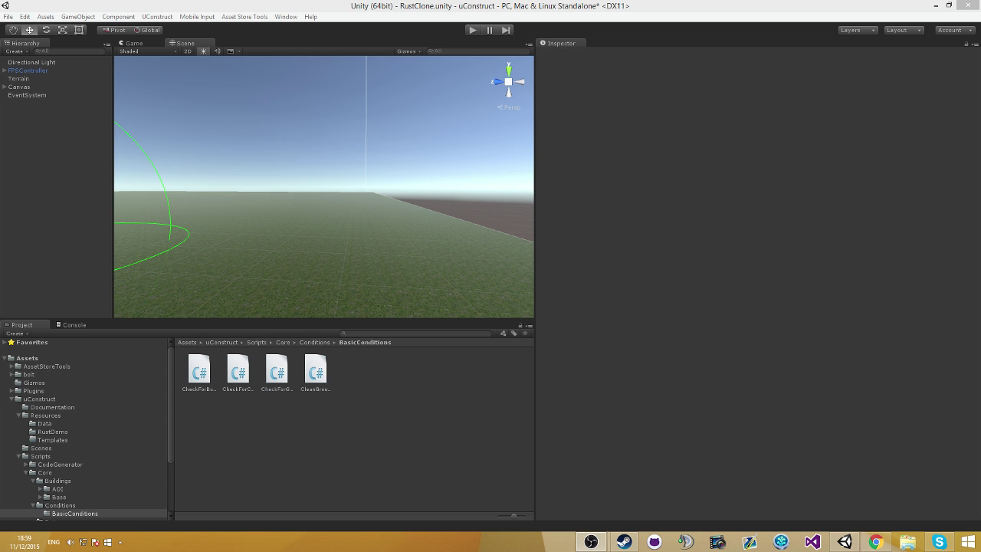
# Place the Wall prefab from the uConstruct RustDemo resources folder in the scene.
pyautogui.click(203, 374)
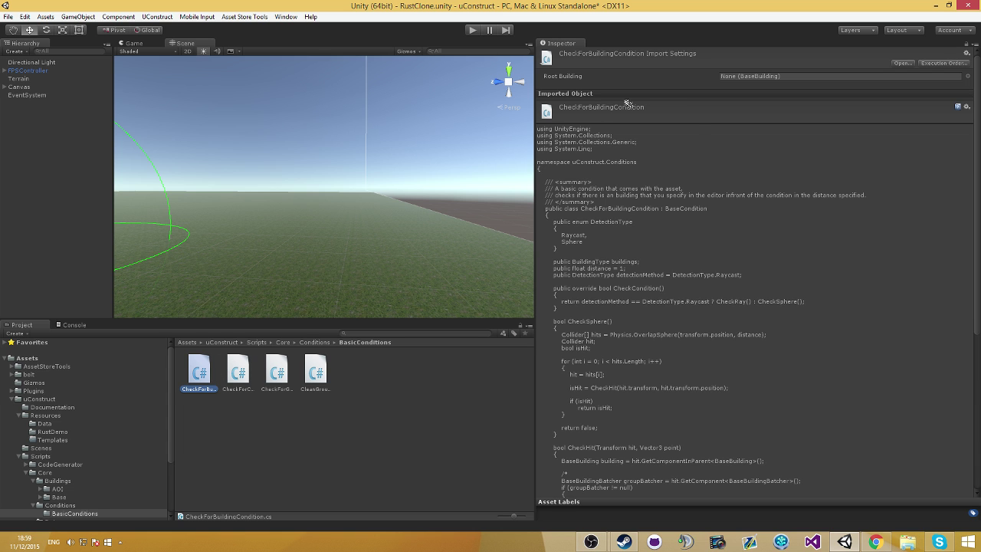
pyautogui.click(256, 411)
pyautogui.click(107, 424)
pyautogui.click(104, 431)
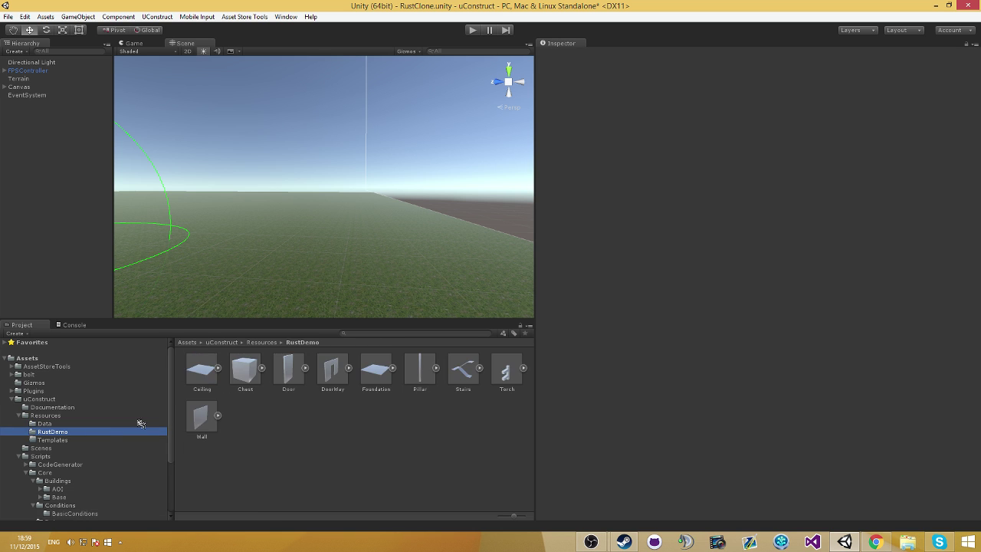
pyautogui.moveTo(354, 296); pyautogui.dragTo(354, 344, button='right')
pyautogui.moveTo(202, 416); pyautogui.dragTo(316, 81)
pyautogui.moveTo(329, 170); pyautogui.dragTo(313, 92, button='right')
pyautogui.press('w')
# Expand the Wall's Conditions group and bring up the LookForPillar #1 condition for inspection.
pyautogui.click(4, 62)
pyautogui.click(11, 70)
pyautogui.click(38, 78)
pyautogui.keyDown('alt'); pyautogui.moveTo(315, 117); pyautogui.dragTo(306, 118); pyautogui.keyUp('alt')
pyautogui.scroll(5, 306, 117)
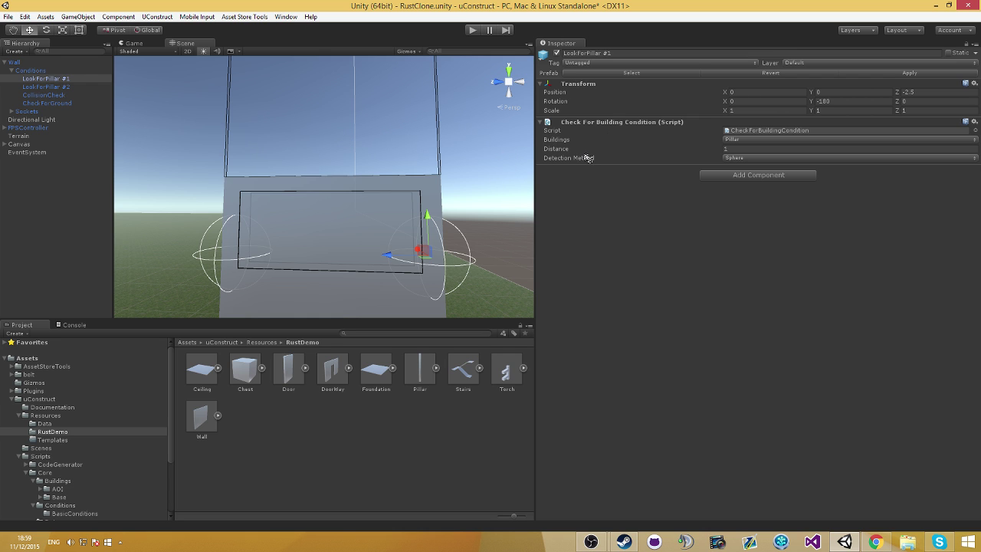
pyautogui.moveTo(483, 160); pyautogui.dragTo(498, 184, button='right')
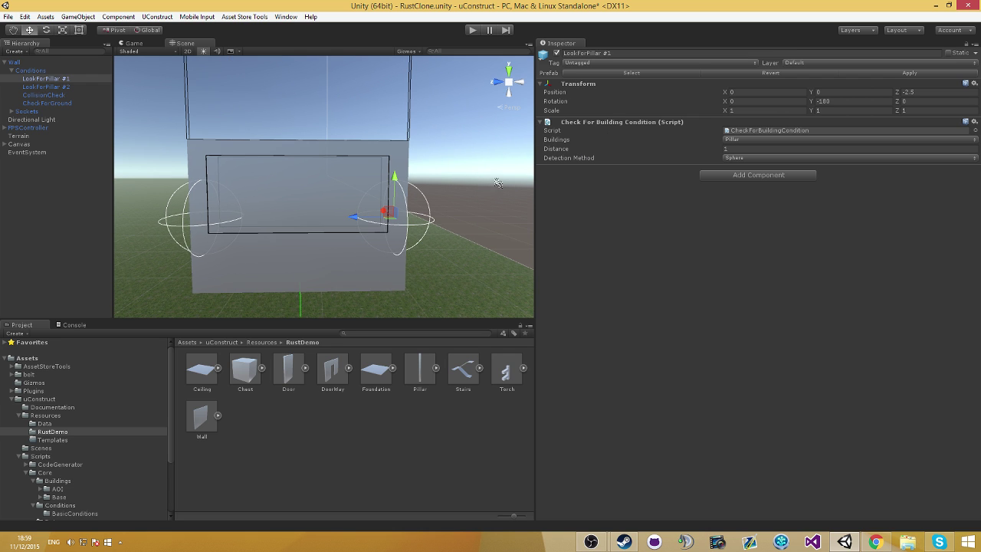
# Review the Detection Method and Buildings choices of the LookForPillar #1 condition, keeping Sphere and Pillar.
pyautogui.click(732, 158)
pyautogui.click(737, 180)
pyautogui.scroll(8, 460, 135)
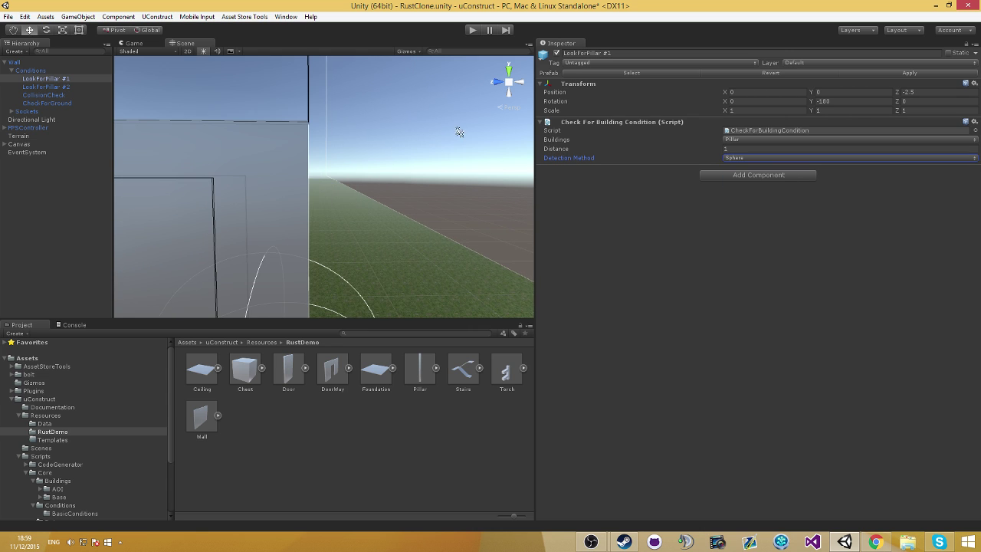
pyautogui.moveTo(459, 132); pyautogui.dragTo(483, 79, button='middle')
pyautogui.click(759, 158)
pyautogui.click(755, 180)
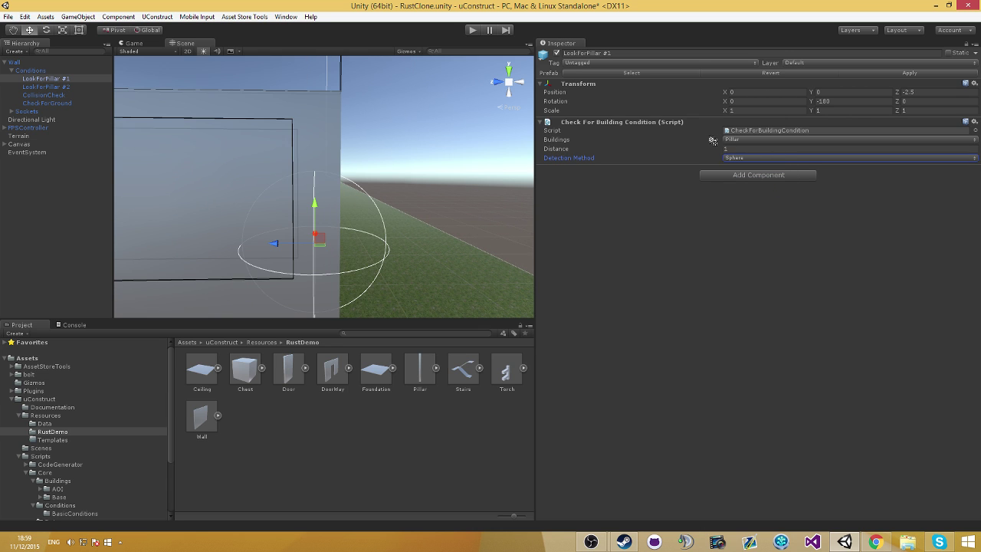
pyautogui.click(731, 144)
pyautogui.click(681, 143)
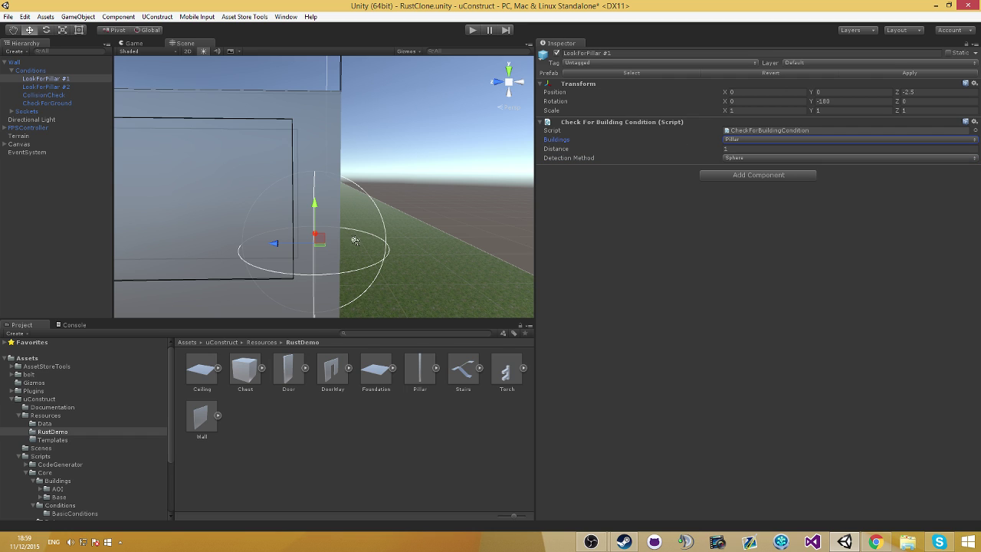
# Set the LookForPillar #1 condition's detection method to Raycast and its distance to 1.
pyautogui.click(736, 157)
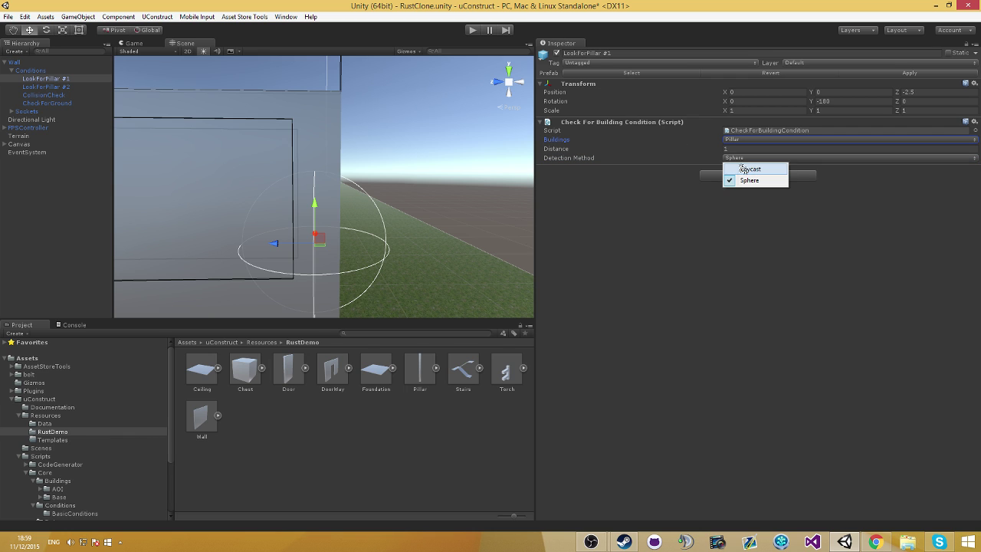
pyautogui.click(732, 164)
pyautogui.click(698, 151)
pyautogui.moveTo(698, 151); pyautogui.dragTo(723, 161)
pyautogui.write('1')
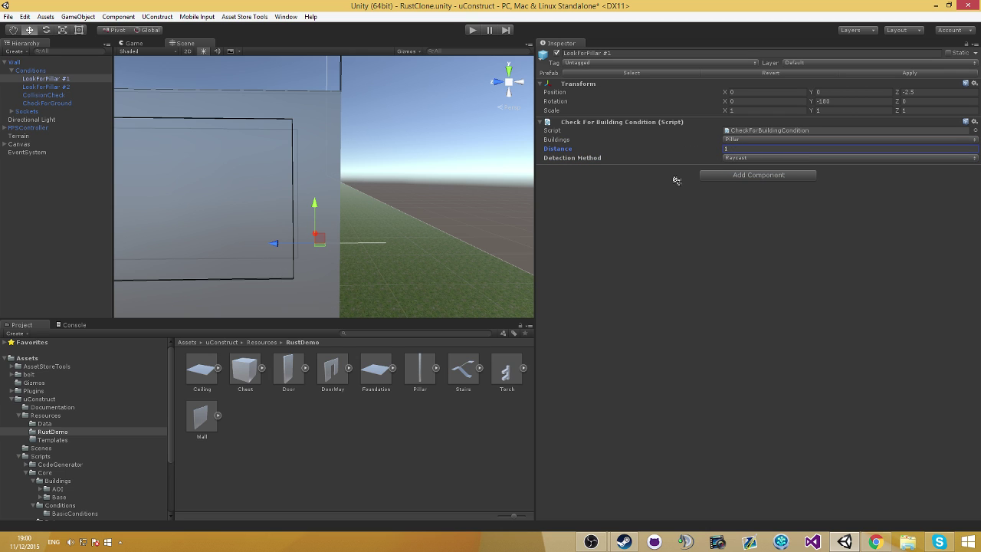
# Inspect the Wall's CollisionCheck condition and its collision area in the scene.
pyautogui.click(46, 95)
pyautogui.press('f')
pyautogui.keyDown('alt'); pyautogui.moveTo(375, 160); pyautogui.dragTo(410, 175); pyautogui.keyUp('alt')
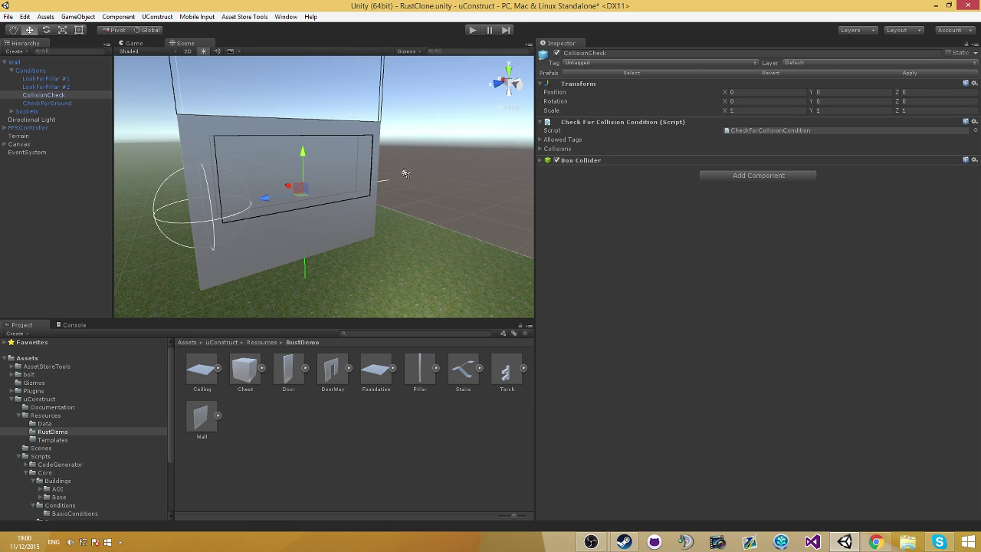
pyautogui.scroll(-7, 381, 166)
pyautogui.moveTo(381, 167); pyautogui.dragTo(414, 186, button='right')
pyautogui.moveTo(414, 186); pyautogui.dragTo(436, 203, button='middle')
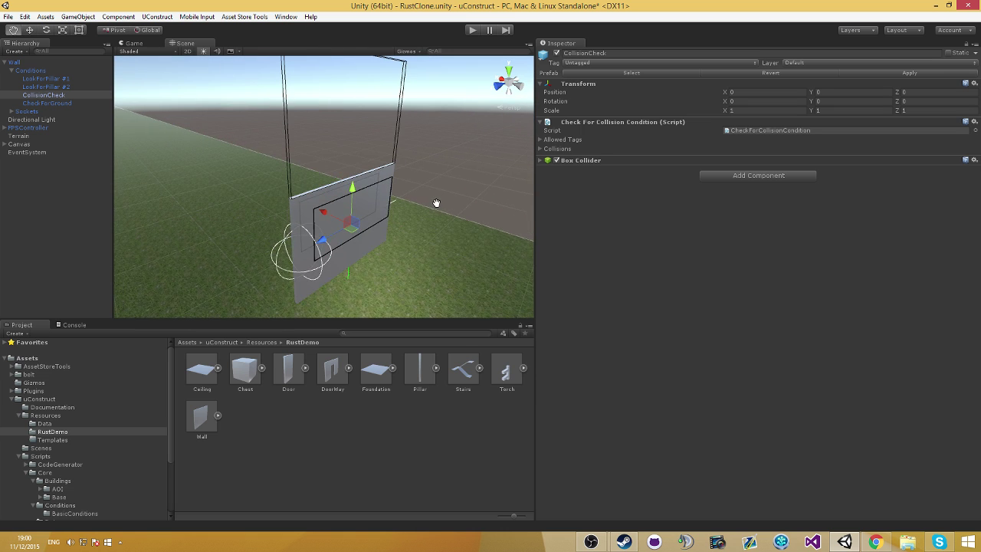
pyautogui.press('w')
# Inspect the Wall's CheckForGround condition and its ground ray beneath the wall.
pyautogui.click(56, 103)
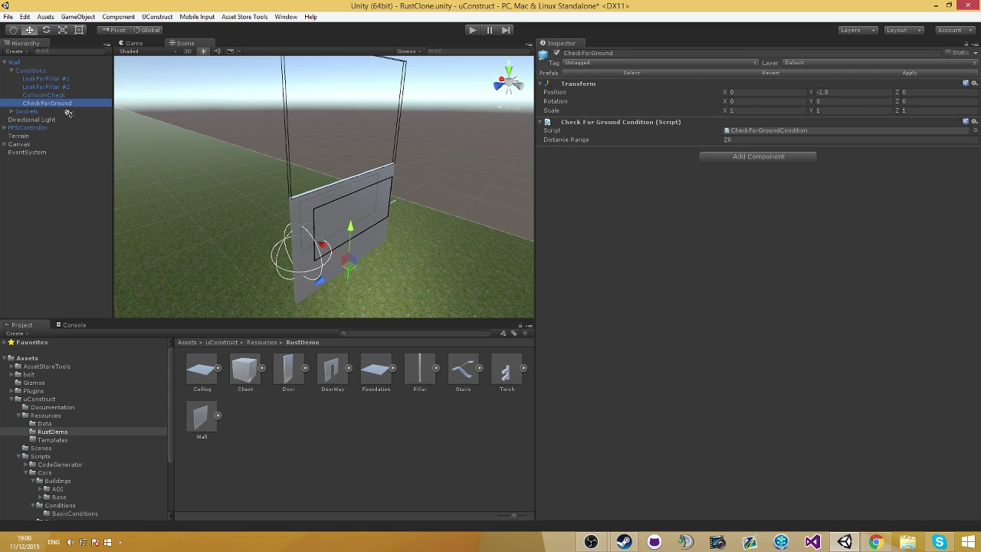
pyautogui.rightClick(368, 223)
pyautogui.press('f')
pyautogui.moveTo(429, 253); pyautogui.dragTo(383, 227, button='right')
pyautogui.moveTo(412, 246); pyautogui.dragTo(376, 223, button='middle')
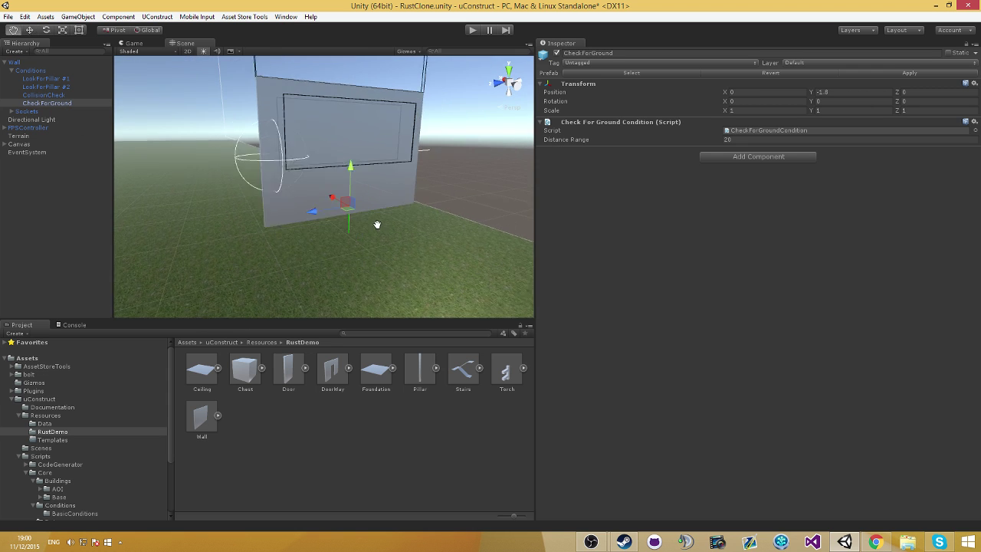
pyautogui.keyDown('alt'); pyautogui.moveTo(375, 223); pyautogui.dragTo(378, 229); pyautogui.keyUp('alt')
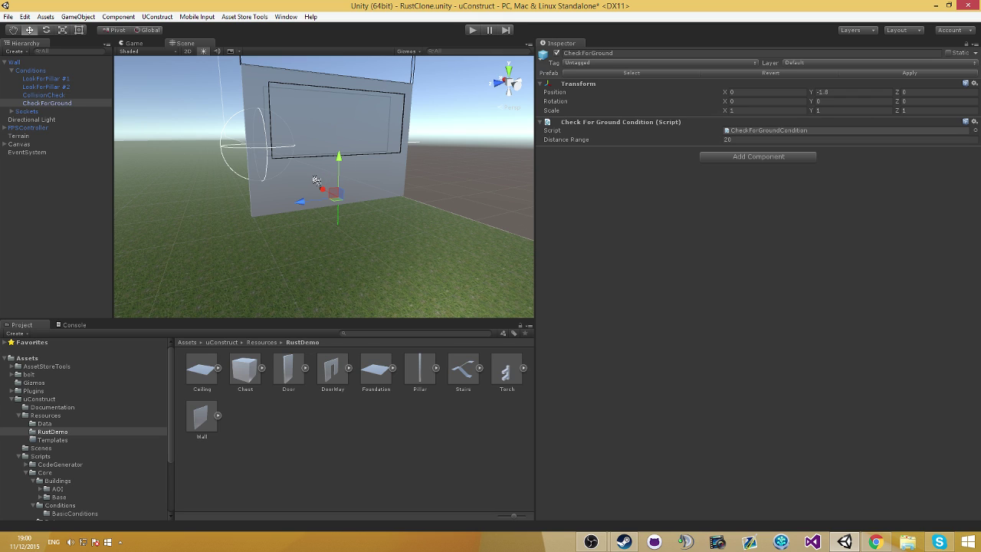
# Collapse the Conditions group, expand the Wall's Sockets group and focus on WallSocket.
pyautogui.click(11, 70)
pyautogui.click(29, 79)
pyautogui.click(11, 79)
pyautogui.moveTo(176, 123); pyautogui.dragTo(227, 123, button='right')
pyautogui.press('s')
pyautogui.moveTo(226, 123)
pyautogui.keyDown('alt'); pyautogui.mouseDown()
pyautogui.moveTo(264, 82)
pyautogui.moveTo(225, 131)
pyautogui.moveTo(213, 129)
pyautogui.mouseUp(); pyautogui.keyUp('alt')
pyautogui.doubleClick(39, 86)
pyautogui.scroll(-5, 318, 115)
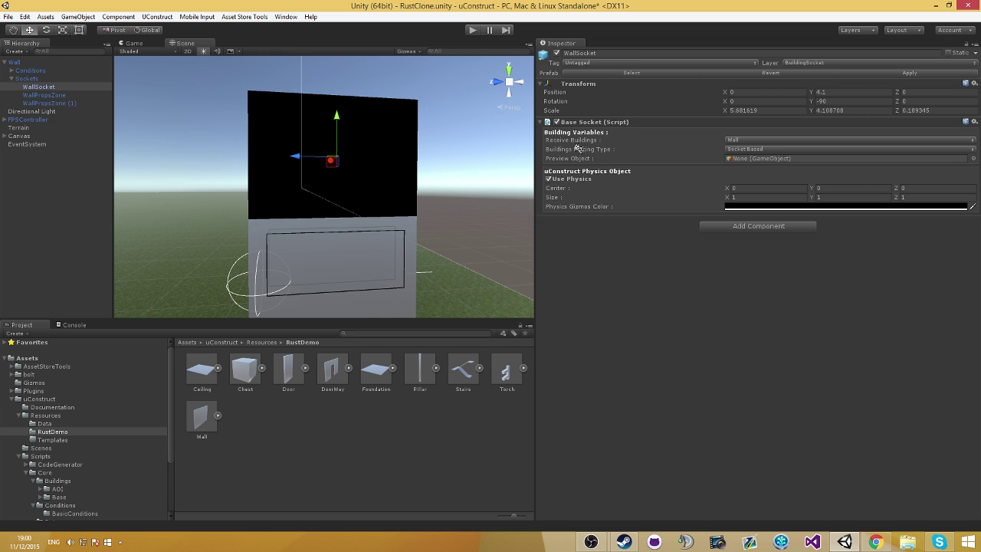
# Review the WallSocket's Receive Buildings and Buildings Placing Type choices, keeping Wall and Socket Based.
pyautogui.click(745, 140)
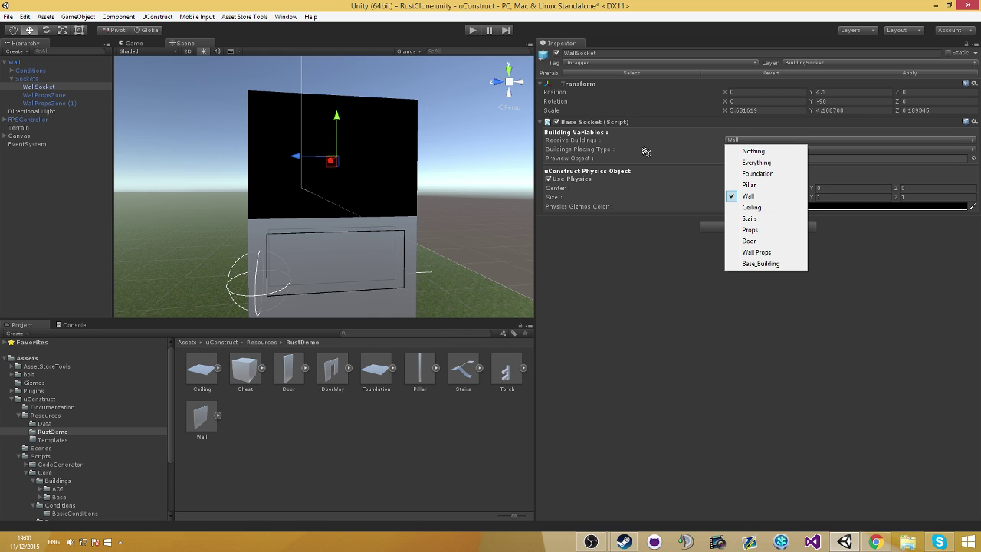
pyautogui.click(747, 186)
pyautogui.click(738, 141)
pyautogui.click(756, 186)
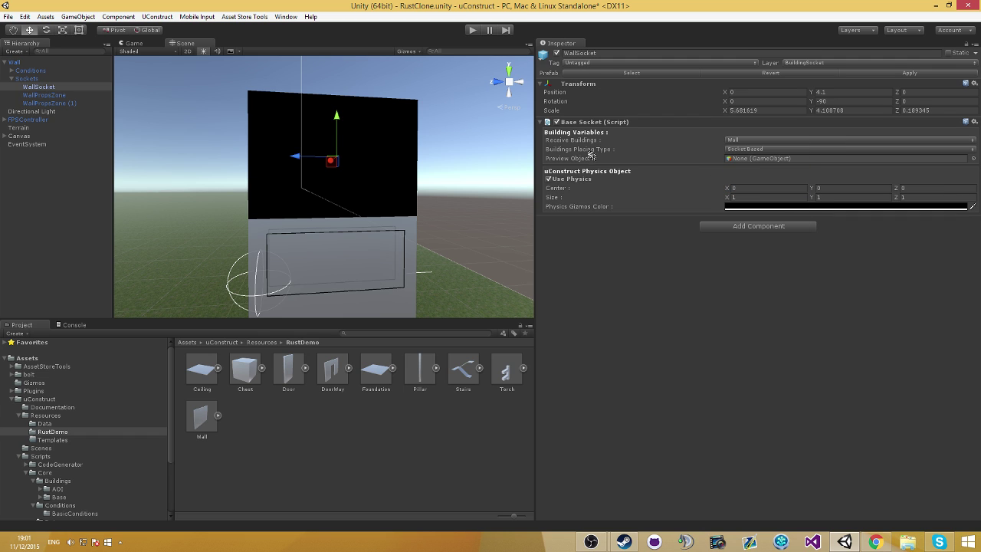
pyautogui.click(739, 149)
pyautogui.click(673, 153)
pyautogui.moveTo(556, 159)
pyautogui.moveTo(451, 158); pyautogui.dragTo(503, 172, button='right')
pyautogui.moveTo(345, 150); pyautogui.dragTo(330, 150, button='right')
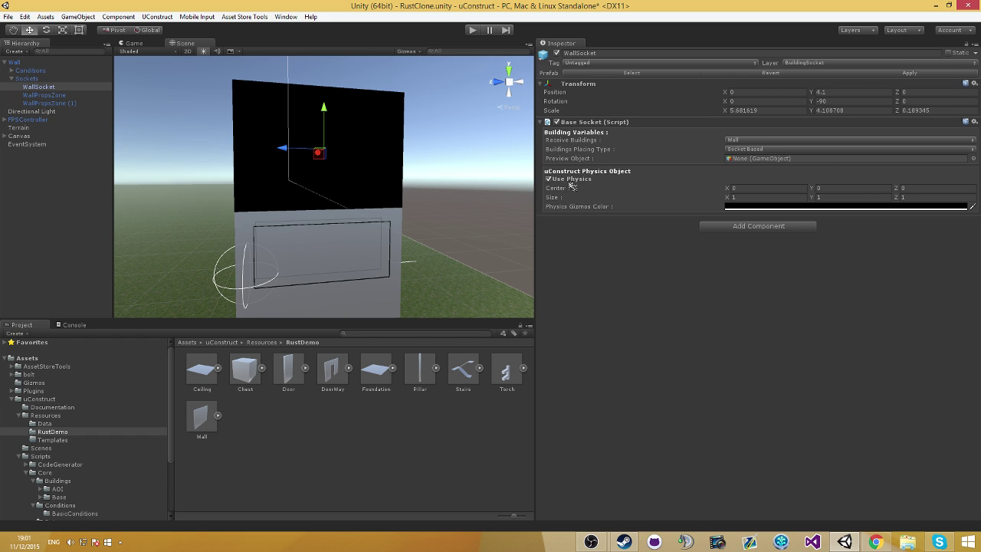
pyautogui.moveTo(486, 172); pyautogui.dragTo(426, 156, button='right')
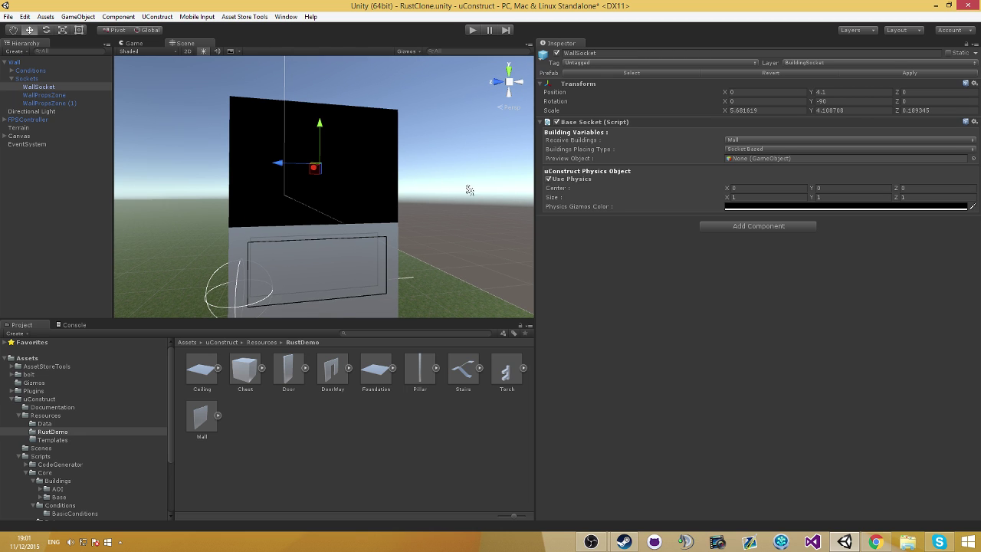
# Toggle the WallSocket's Use Physics option off and back on.
pyautogui.click(547, 178)
pyautogui.click(548, 180)
pyautogui.click(548, 179)
pyautogui.moveTo(422, 175); pyautogui.dragTo(456, 191, button='right')
pyautogui.click(548, 179)
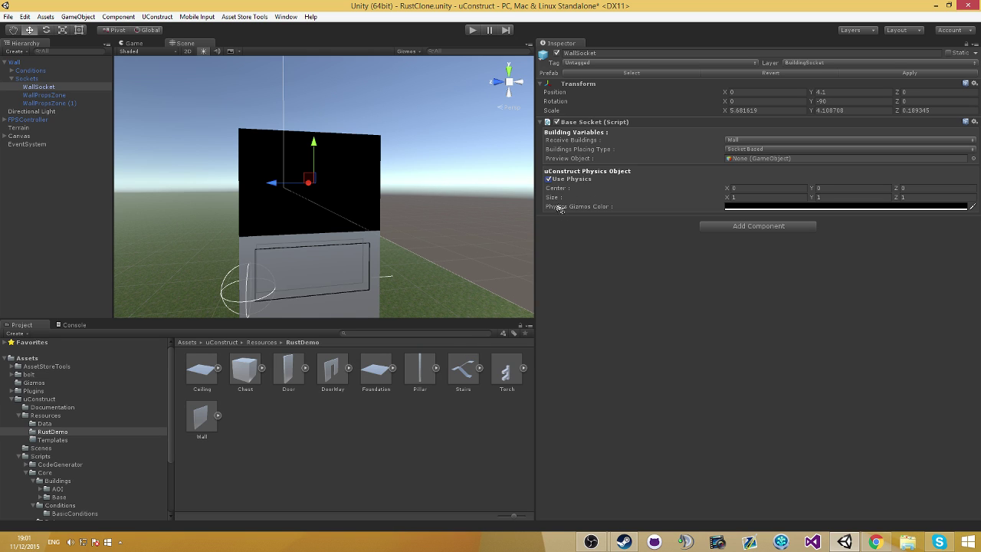
pyautogui.moveTo(492, 207)
pyautogui.mouseDown(button='right')
pyautogui.moveTo(460, 212)
pyautogui.moveTo(502, 210)
pyautogui.mouseUp(button='right')
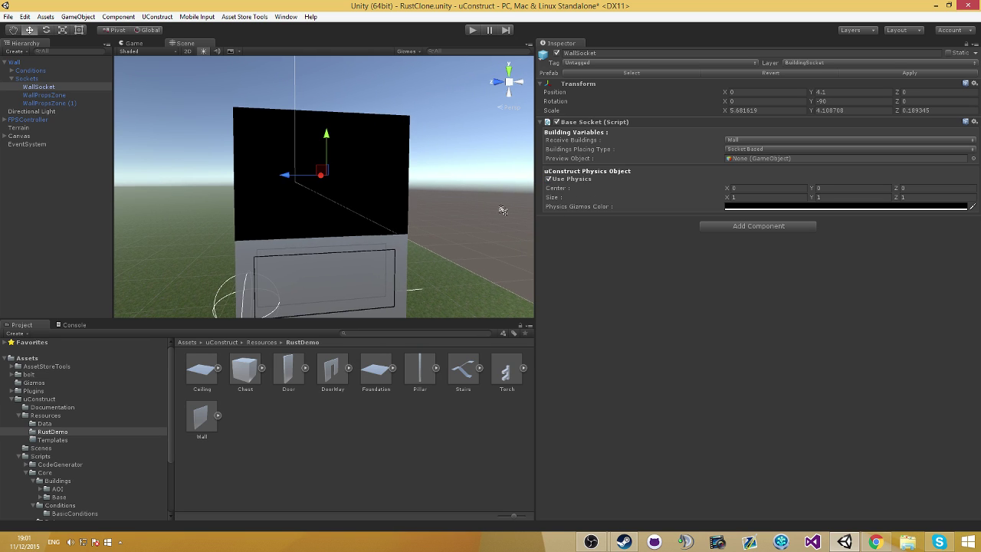
# Try assigning Wall as the WallSocket's preview object and remove it again.
pyautogui.click(973, 158)
pyautogui.write('Wall')
pyautogui.press('Return')
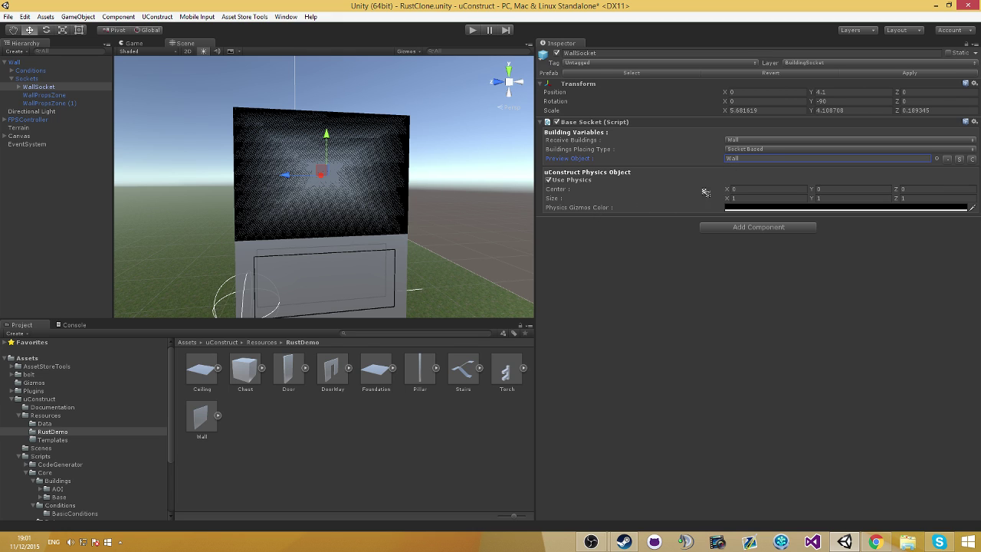
pyautogui.click(952, 161)
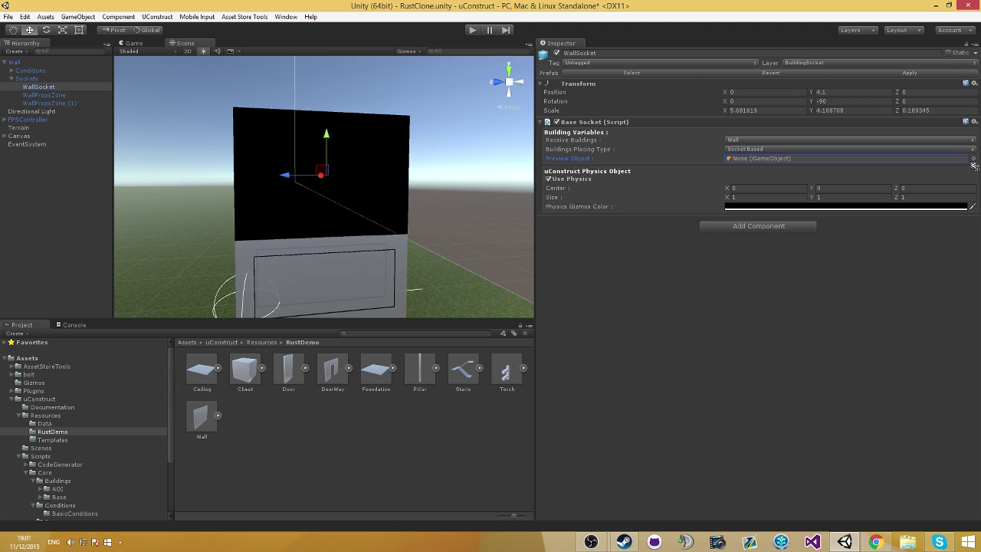
# Assign Wall as the WallSocket's preview object.
pyautogui.click(973, 160)
pyautogui.write('wall')
pyautogui.press('Return')
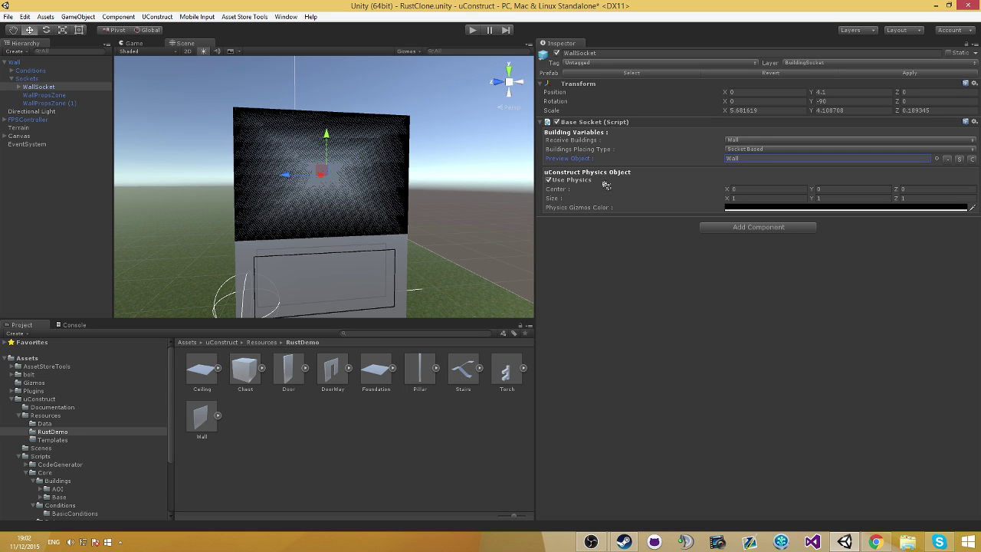
# Scale the Wall(Clone) preview under WallSocket down uniformly to about 0.68.
pyautogui.click(19, 87)
pyautogui.click(41, 95)
pyautogui.press('w')
pyautogui.moveTo(324, 158)
pyautogui.mouseDown(button='right')
pyautogui.moveTo(298, 167)
pyautogui.moveTo(314, 172)
pyautogui.mouseUp(button='right')
pyautogui.press('s')
pyautogui.press('r')
pyautogui.moveTo(323, 175)
pyautogui.mouseDown()
pyautogui.moveTo(376, 175)
pyautogui.moveTo(265, 170)
pyautogui.mouseUp()
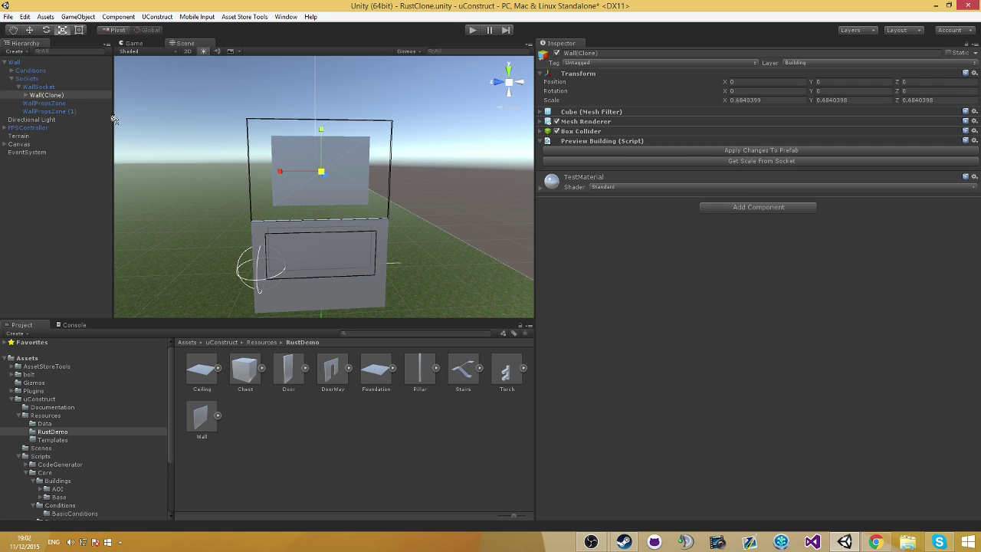
# Reset the Wall(Clone) preview's scale by grabbing it from the socket and accept the confirmation.
pyautogui.click(42, 87)
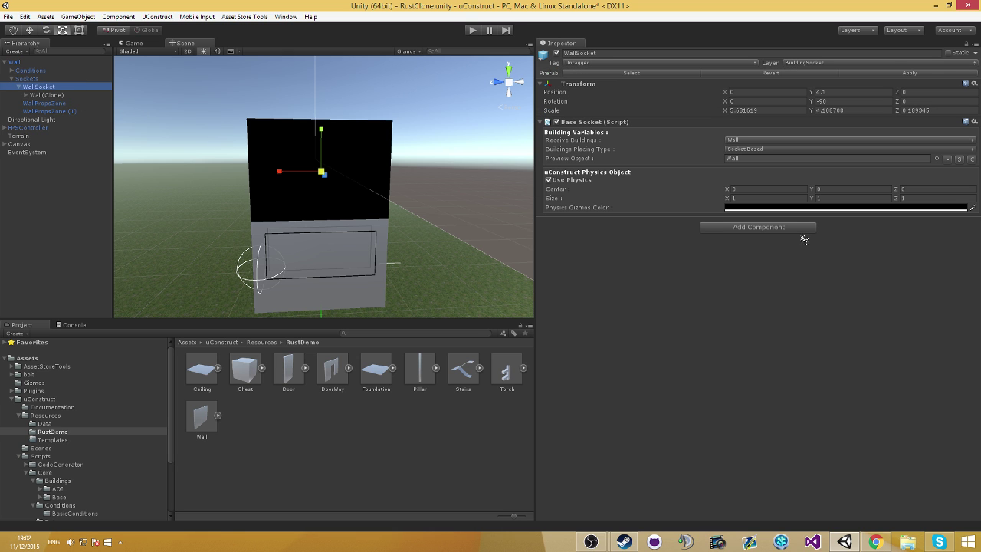
pyautogui.click(66, 95)
pyautogui.press('w')
pyautogui.scroll(5, 263, 112)
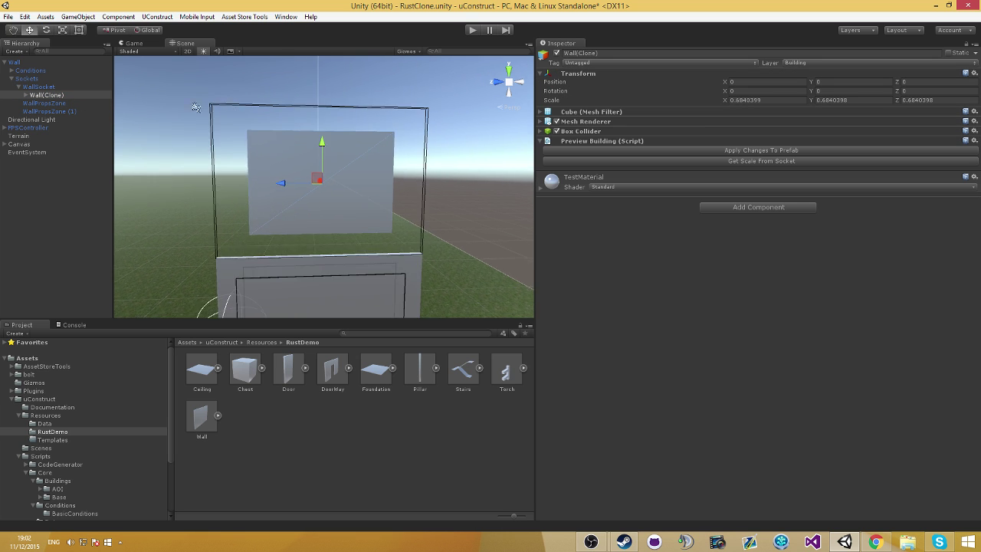
pyautogui.click(91, 88)
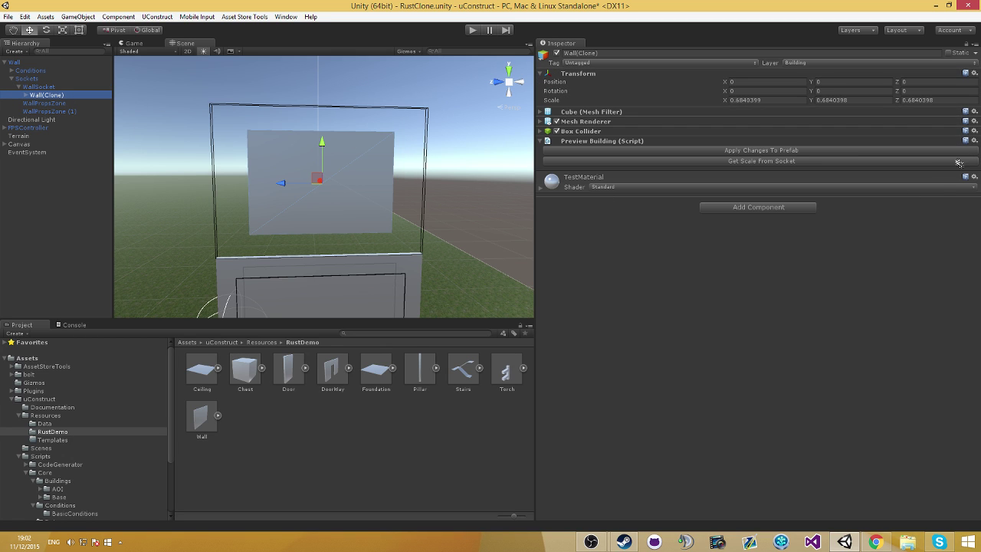
pyautogui.click(901, 167)
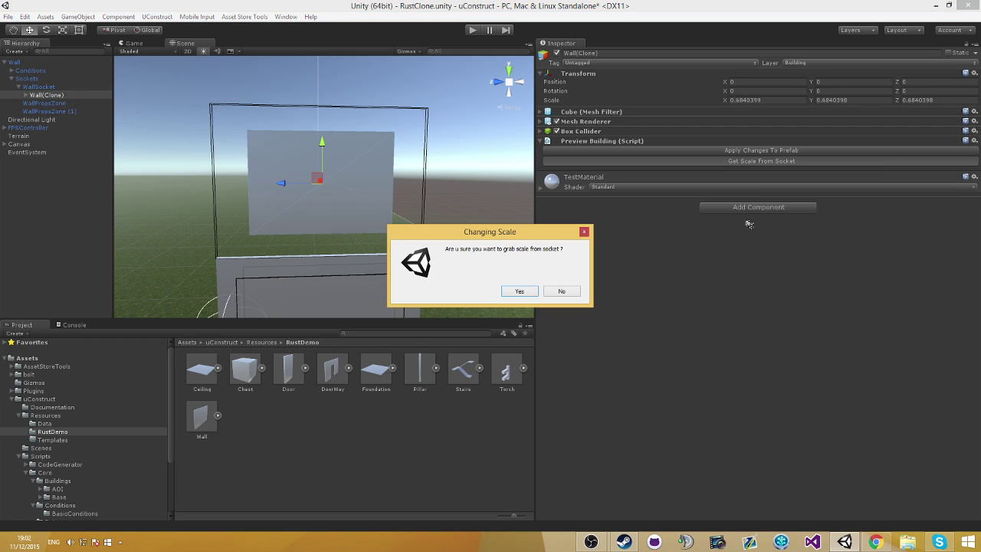
pyautogui.click(519, 292)
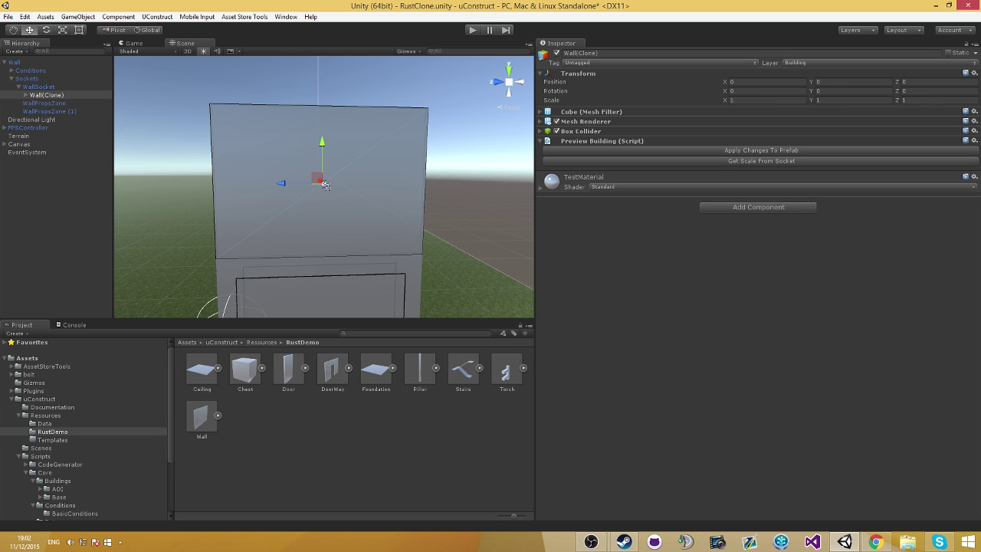
# Try transforming the Wall(Clone) preview with its scene gizmo and undo the changes.
pyautogui.moveTo(320, 181); pyautogui.dragTo(285, 192)
pyautogui.press('r')
pyautogui.hotkey('ctrl', 'z')
pyautogui.hotkey('ctrl', 'z')
# Run the C action for the WallSocket's preview object and confirm it.
pyautogui.click(66, 88)
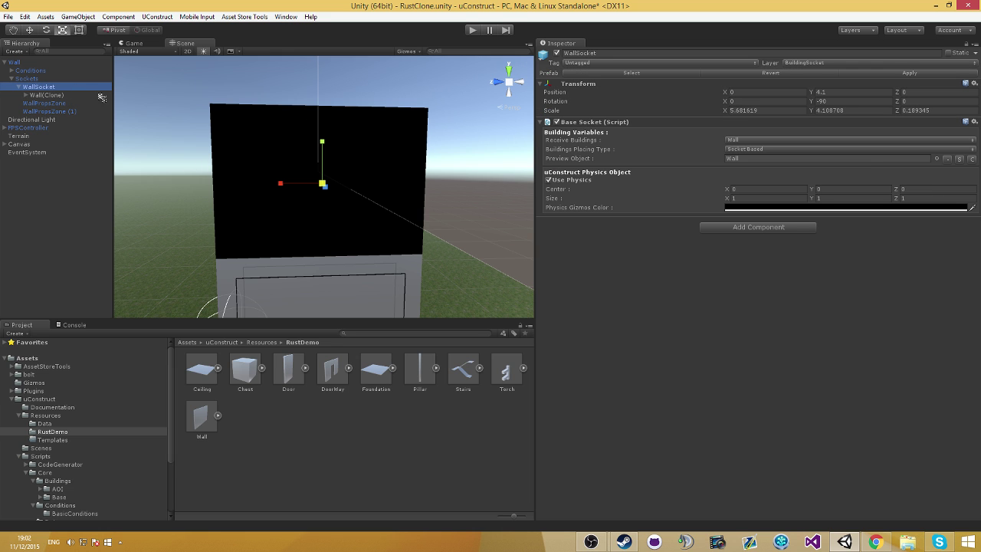
pyautogui.click(971, 159)
pyautogui.click(517, 297)
# Examine the Wall(Clone) preview above the wall from several distances and angles.
pyautogui.doubleClick(61, 96)
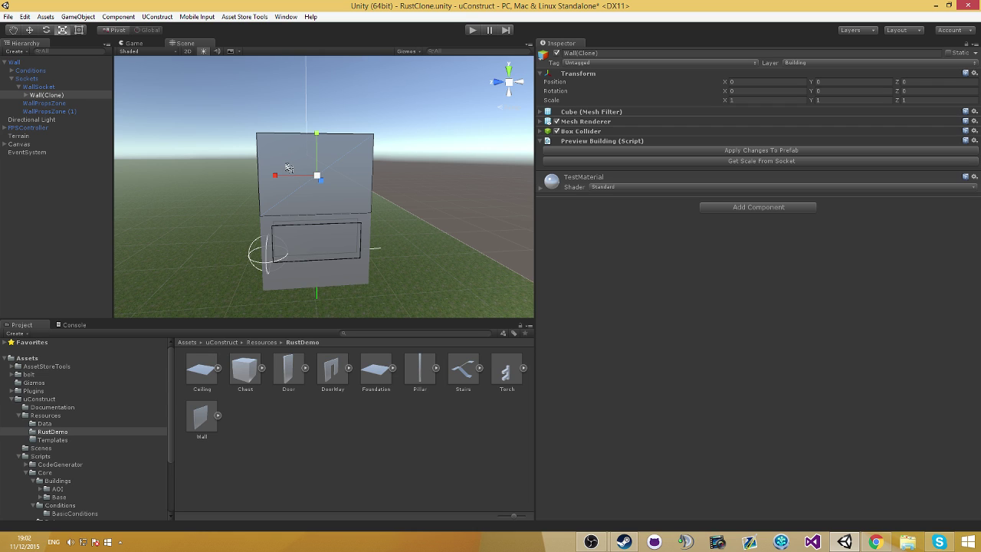
pyautogui.moveTo(340, 184); pyautogui.dragTo(331, 242, button='right')
pyautogui.press('w')
pyautogui.press('s')
pyautogui.press('s')
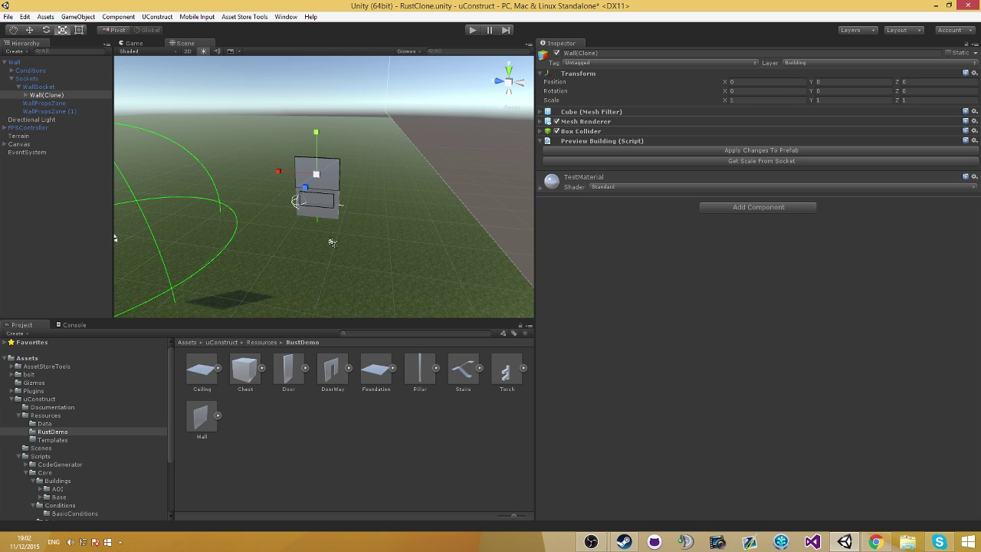
pyautogui.moveTo(332, 242); pyautogui.dragTo(332, 215, button='right')
pyautogui.press('w')
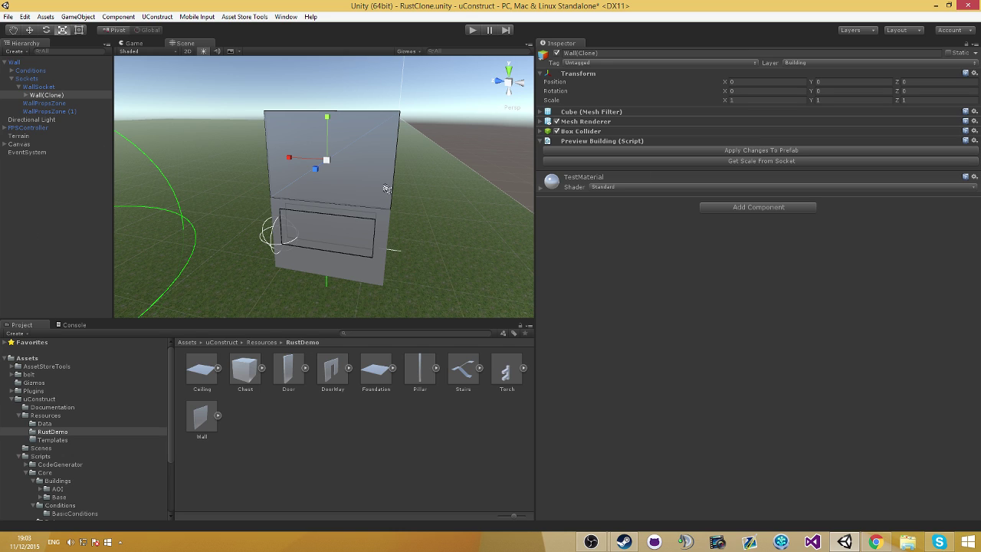
pyautogui.keyDown('alt'); pyautogui.moveTo(265, 205); pyautogui.dragTo(285, 183); pyautogui.keyUp('alt')
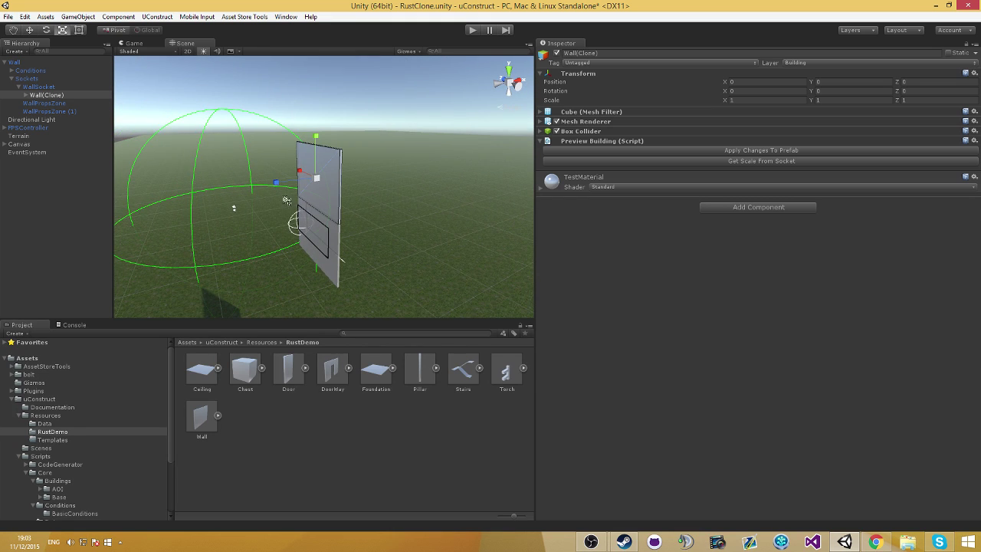
# Place a Foundation prefab in the scene beside the wall and delete it.
pyautogui.moveTo(295, 233); pyautogui.dragTo(279, 386, button='right')
pyautogui.moveTo(375, 378); pyautogui.dragTo(422, 270)
pyautogui.moveTo(387, 253); pyautogui.dragTo(454, 267, button='right')
pyautogui.click(17, 63)
pyautogui.press('Delete')
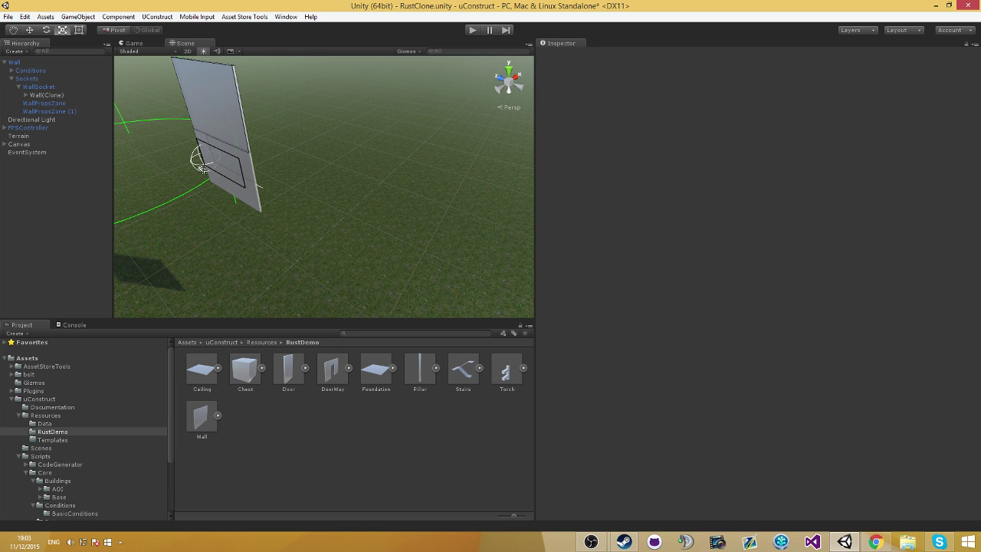
# Remove the Wall(Clone) preview object from the WallSocket.
pyautogui.moveTo(196, 154); pyautogui.dragTo(150, 108, button='right')
pyautogui.click(81, 95)
pyautogui.moveTo(236, 128)
pyautogui.mouseDown(button='right')
pyautogui.moveTo(248, 110)
pyautogui.moveTo(188, 121)
pyautogui.mouseUp(button='right')
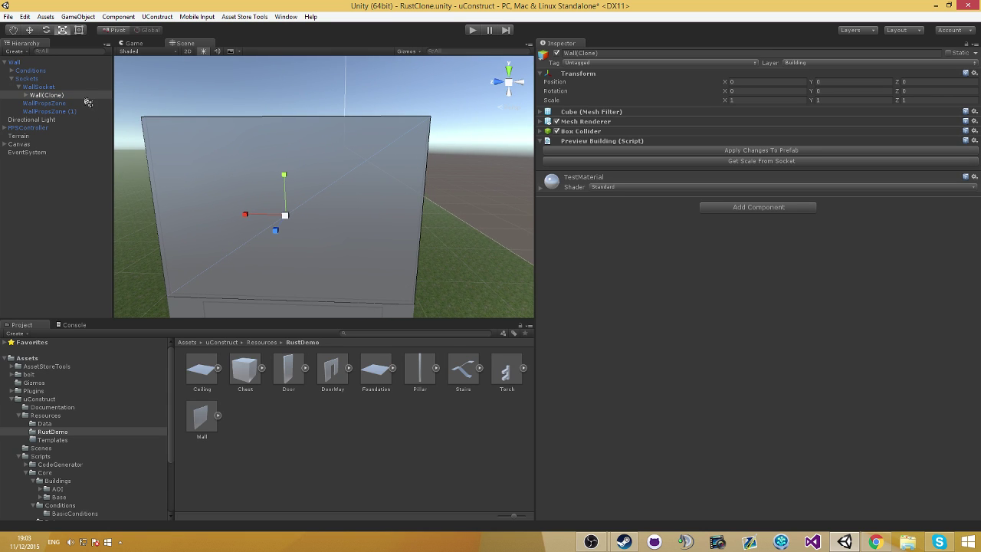
pyautogui.press('f')
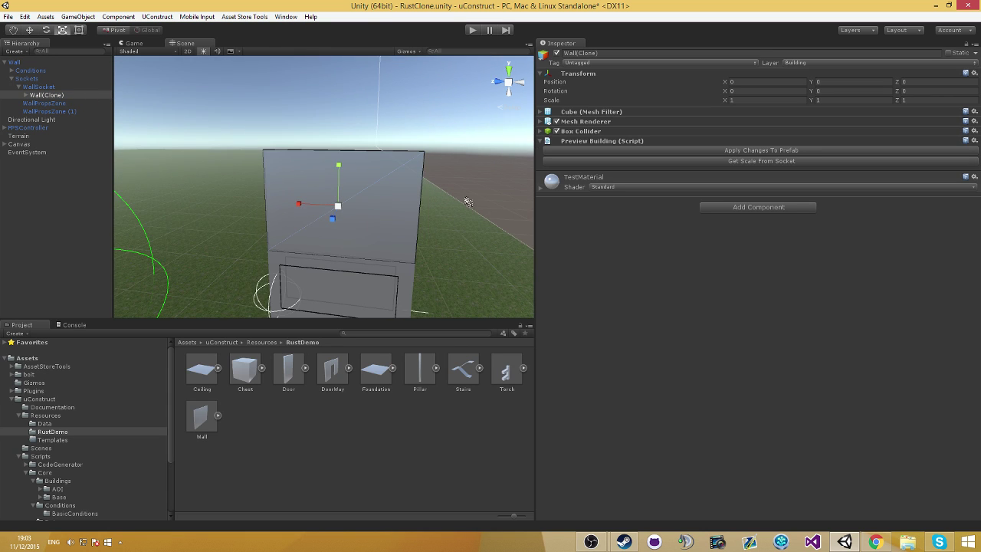
pyautogui.click(37, 86)
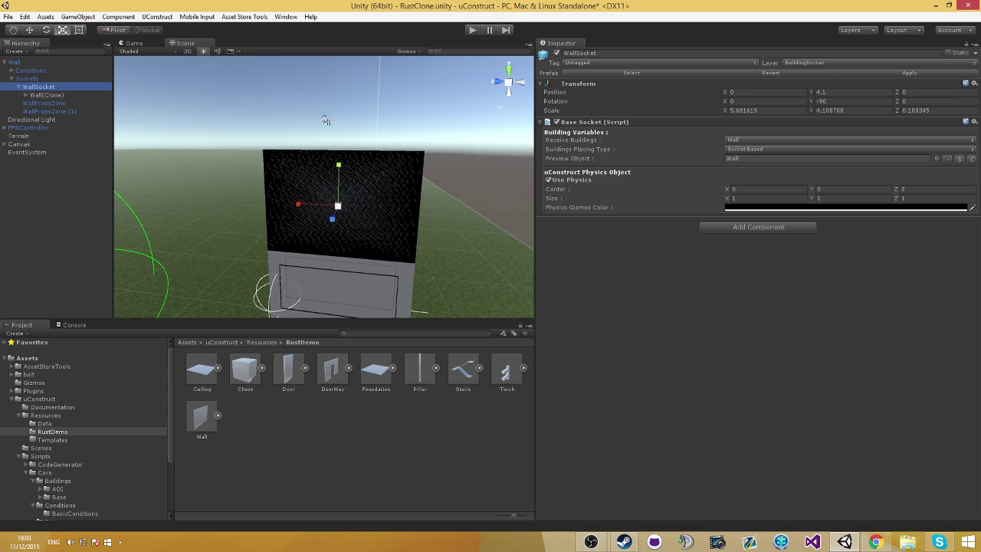
pyautogui.click(947, 159)
pyautogui.moveTo(228, 141); pyautogui.dragTo(250, 140, button='right')
pyautogui.scroll(-6, 343, 150)
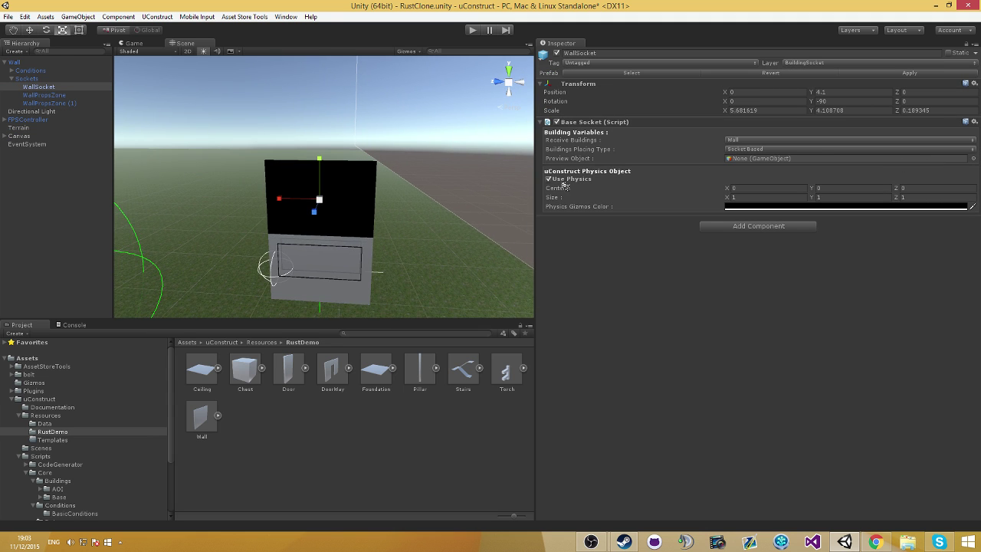
# Apply the Wall's changes to its prefab and delete the Wall from the scene.
pyautogui.click(29, 79)
pyautogui.click(26, 71)
pyautogui.click(12, 78)
pyautogui.click(33, 63)
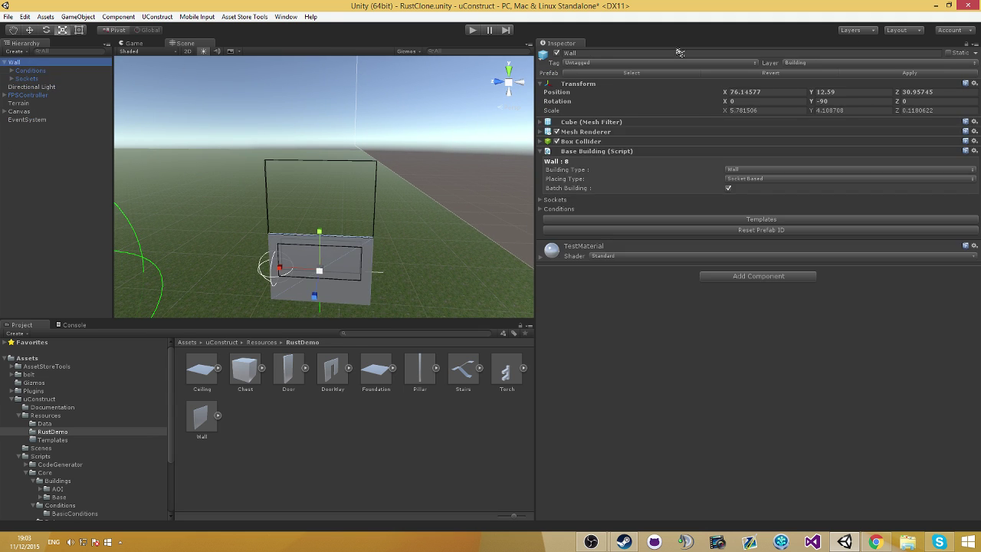
pyautogui.click(891, 74)
pyautogui.press('Delete')
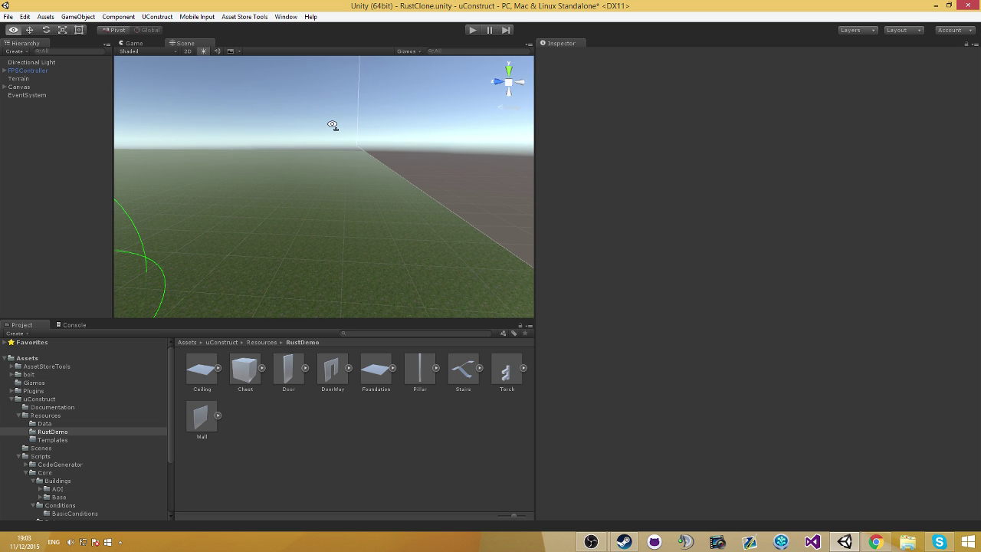
# Try the Foundation prefab out on the empty terrain and remove it from the scene.
pyautogui.keyDown('alt'); pyautogui.moveTo(306, 120); pyautogui.dragTo(372, 269); pyautogui.keyUp('alt')
pyautogui.moveTo(375, 370); pyautogui.dragTo(257, 227)
pyautogui.click(15, 62)
pyautogui.press('Delete')
pyautogui.moveTo(10, 65); pyautogui.dragTo(252, 162)
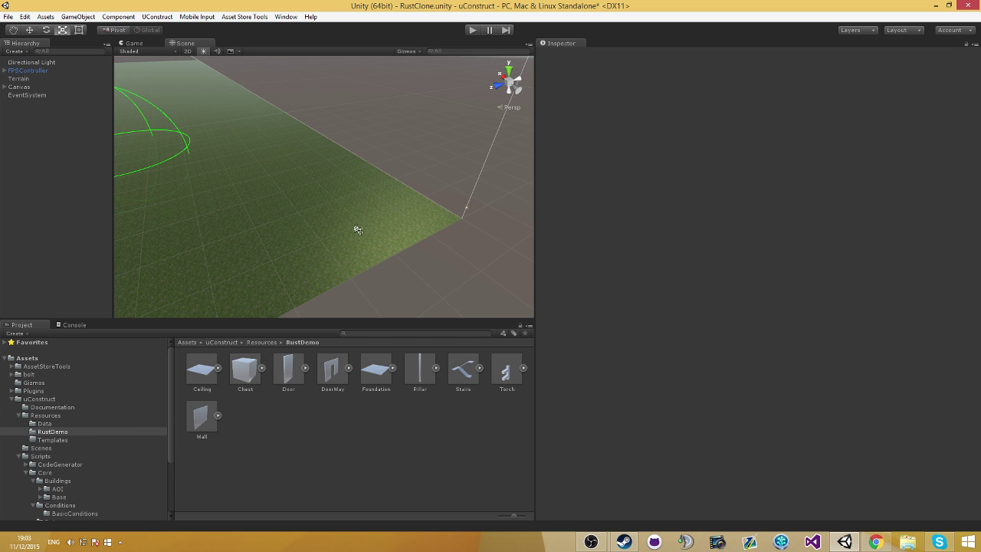
# Examine the Foundation prefab's Base Building settings and clear the selection.
pyautogui.keyDown('alt'); pyautogui.moveTo(357, 229); pyautogui.dragTo(212, 161); pyautogui.keyUp('alt')
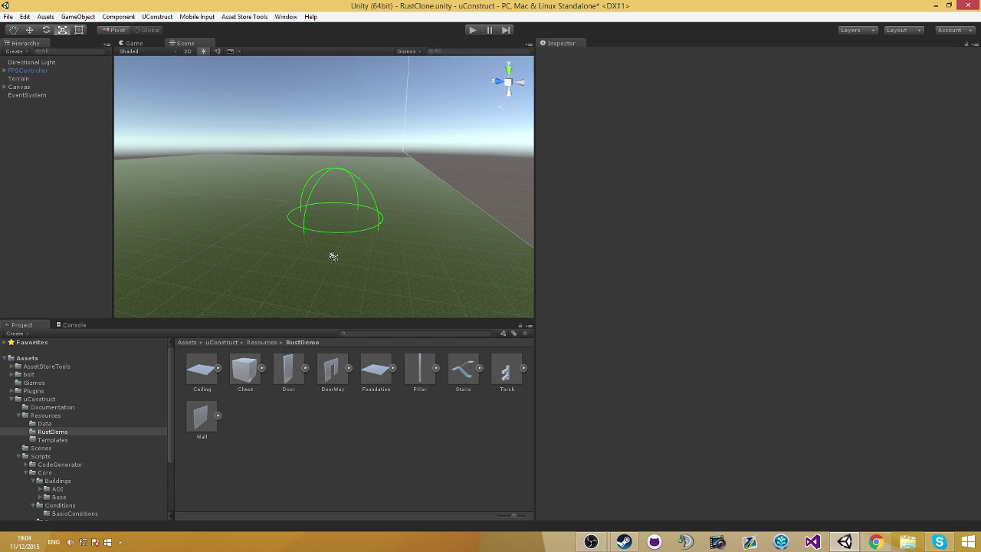
pyautogui.moveTo(333, 256); pyautogui.dragTo(416, 309, button='right')
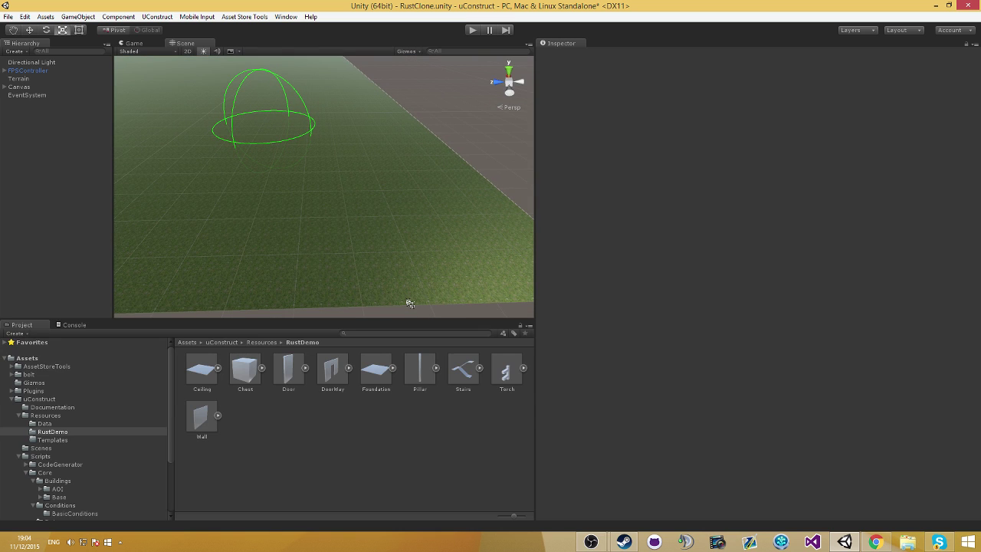
pyautogui.moveTo(429, 272); pyautogui.dragTo(560, 265, button='right')
pyautogui.click(375, 369)
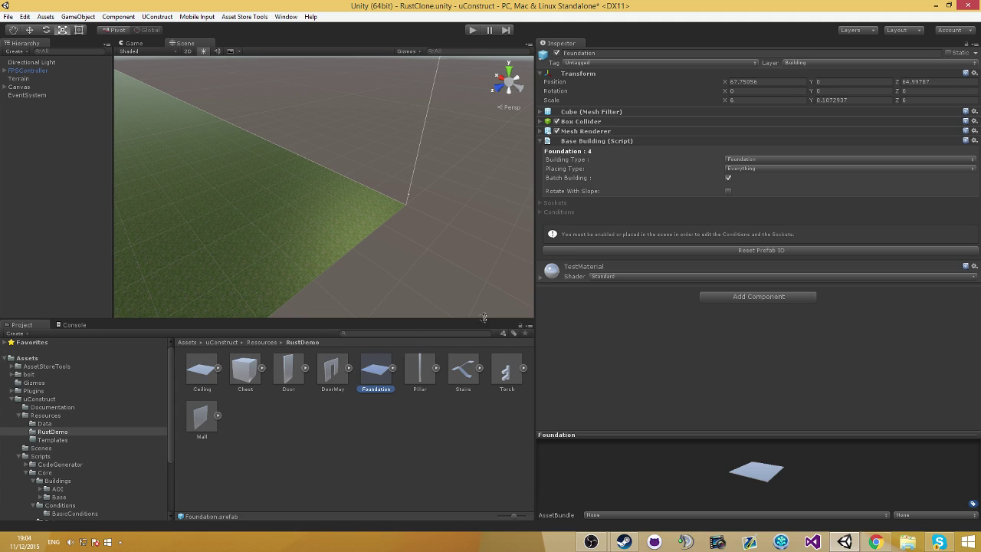
pyautogui.click(399, 271)
# Select the Terrain and examine its Base Socket settings for received buildings, placing type and physics.
pyautogui.moveTo(399, 271); pyautogui.dragTo(520, 261, button='right')
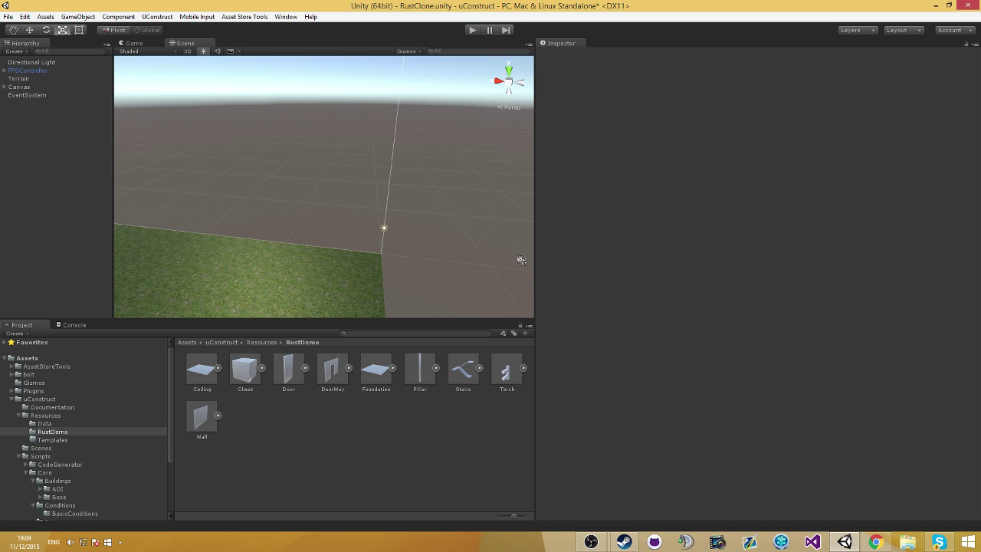
pyautogui.moveTo(520, 260); pyautogui.dragTo(342, 276, button='right')
pyautogui.click(342, 276)
pyautogui.moveTo(278, 164); pyautogui.dragTo(339, 234, button='right')
pyautogui.moveTo(379, 276)
pyautogui.mouseDown(button='right')
pyautogui.moveTo(288, 262)
pyautogui.moveTo(363, 266)
pyautogui.mouseUp(button='right')
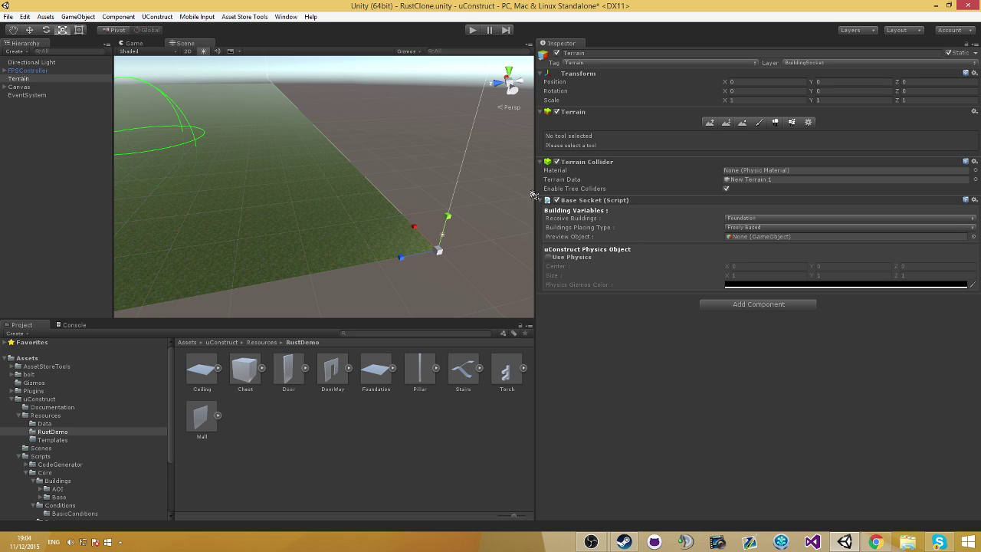
pyautogui.moveTo(446, 201); pyautogui.dragTo(478, 223, button='right')
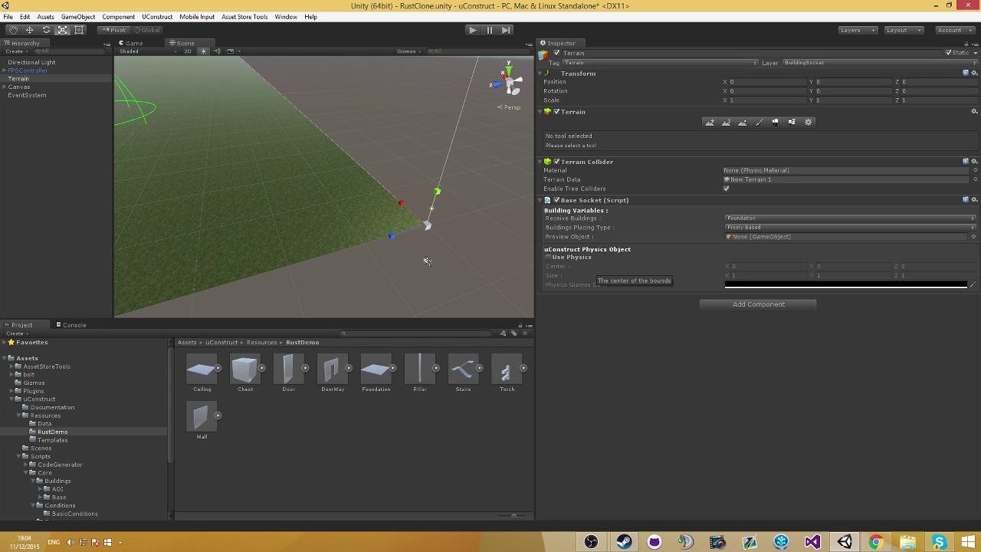
pyautogui.moveTo(436, 265)
pyautogui.mouseDown(button='right')
pyautogui.moveTo(394, 254)
pyautogui.moveTo(490, 292)
pyautogui.moveTo(431, 282)
pyautogui.mouseUp(button='right')
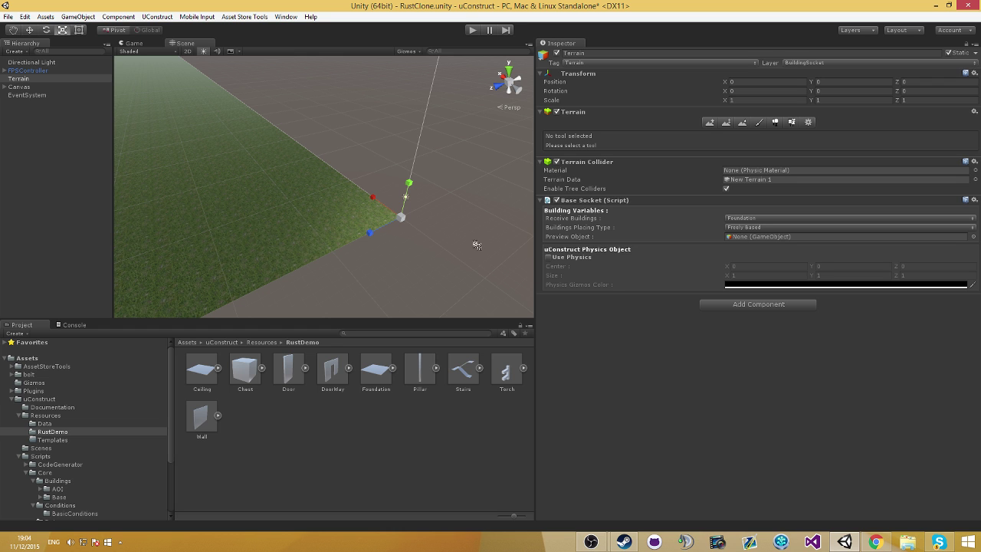
pyautogui.moveTo(477, 216); pyautogui.dragTo(440, 223, button='right')
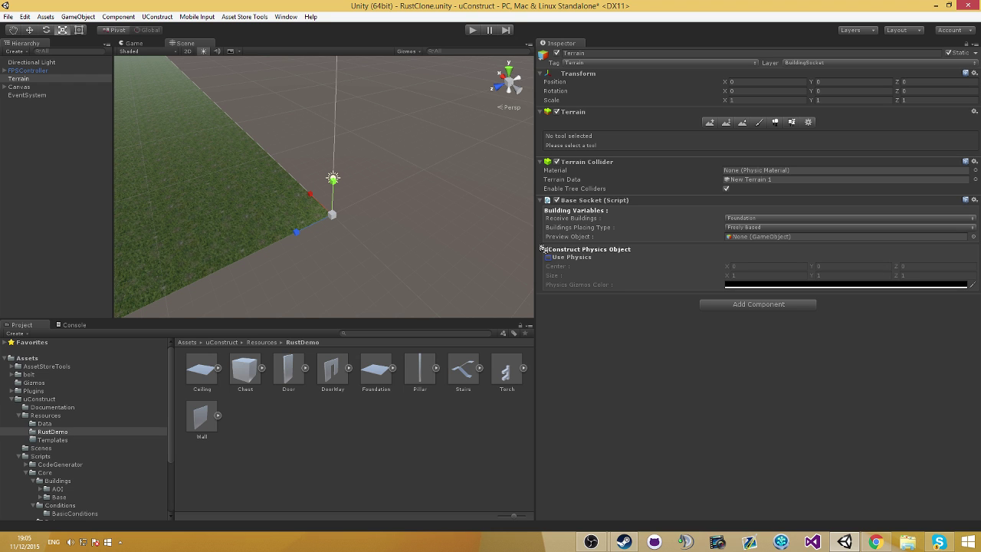
pyautogui.moveTo(449, 271); pyautogui.dragTo(429, 292, button='right')
pyautogui.press('w')
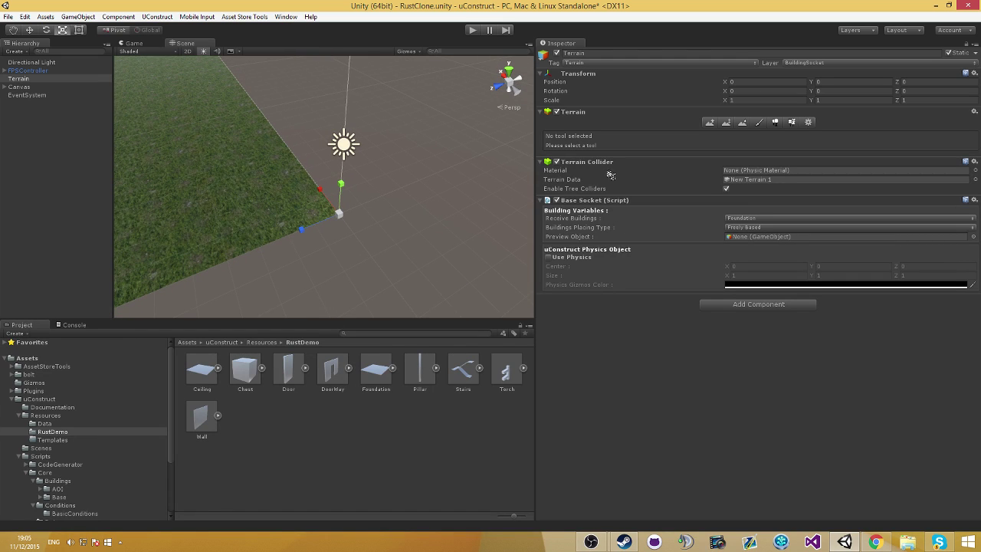
pyautogui.moveTo(376, 187); pyautogui.dragTo(293, 134, button='right')
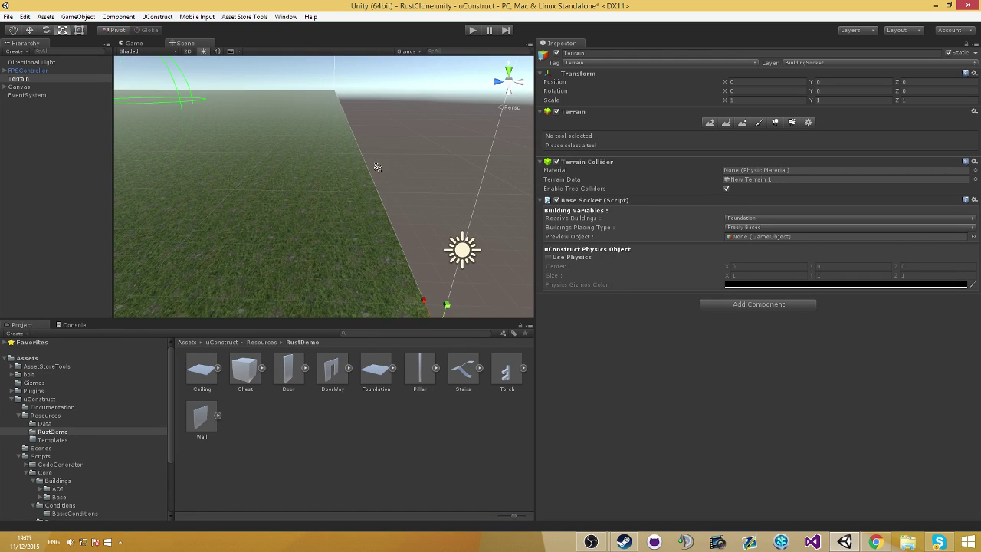
pyautogui.moveTo(378, 167); pyautogui.dragTo(392, 170, button='right')
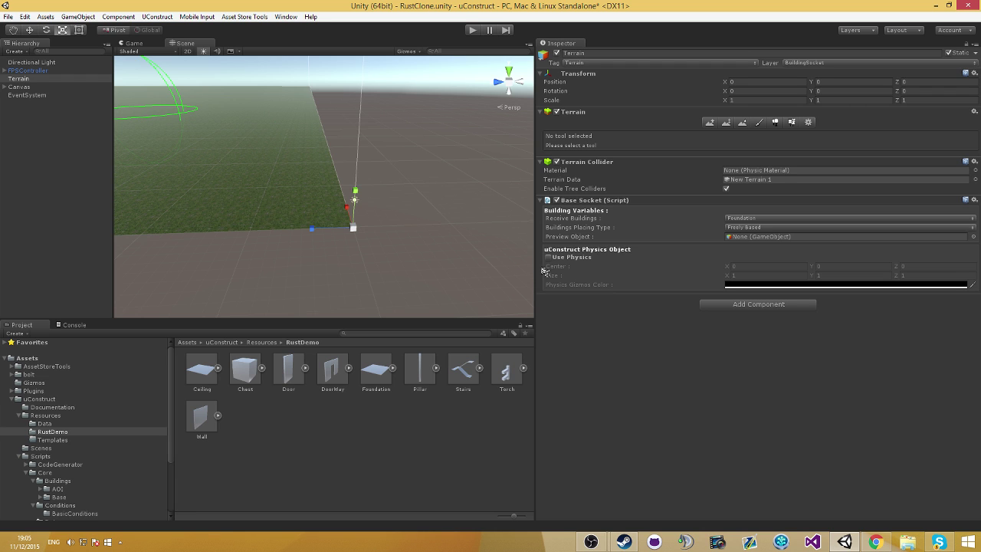
# Enable Use Physics on the Terrain's Base Socket and set its X size to 1 and X center to 0.
pyautogui.click(548, 257)
pyautogui.moveTo(440, 245); pyautogui.dragTo(461, 267, button='right')
pyautogui.moveTo(732, 271); pyautogui.dragTo(772, 277)
pyautogui.doubleClick(768, 277)
pyautogui.write('1')
pyautogui.click(766, 267)
pyautogui.write('0')
pyautogui.moveTo(455, 265); pyautogui.dragTo(398, 242, button='right')
# Try a red physics gizmo color on the Terrain's socket and return it to black.
pyautogui.click(741, 286)
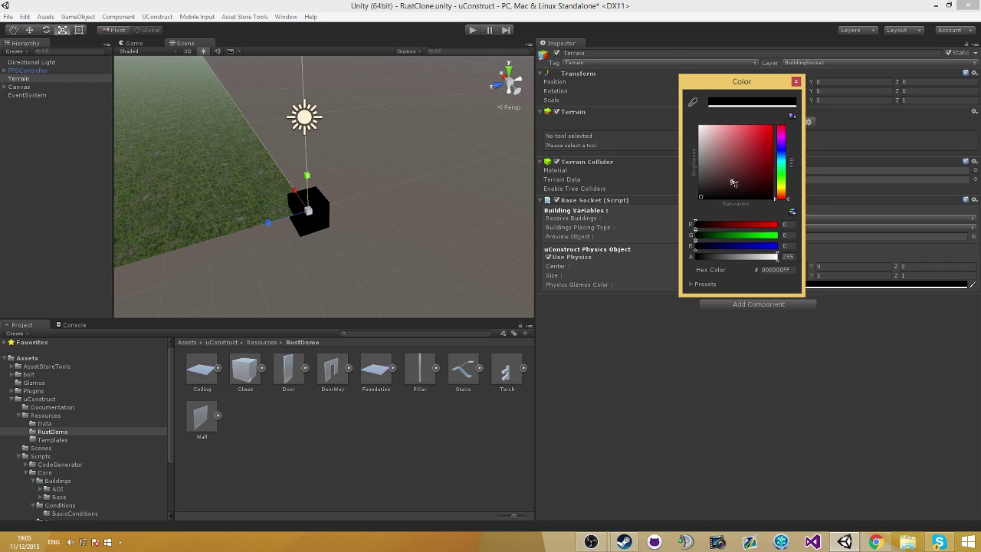
pyautogui.moveTo(731, 183)
pyautogui.mouseDown()
pyautogui.moveTo(749, 125)
pyautogui.moveTo(763, 177)
pyautogui.moveTo(700, 128)
pyautogui.moveTo(787, 153)
pyautogui.moveTo(767, 198)
pyautogui.moveTo(759, 176)
pyautogui.moveTo(755, 198)
pyautogui.moveTo(757, 145)
pyautogui.mouseUp()
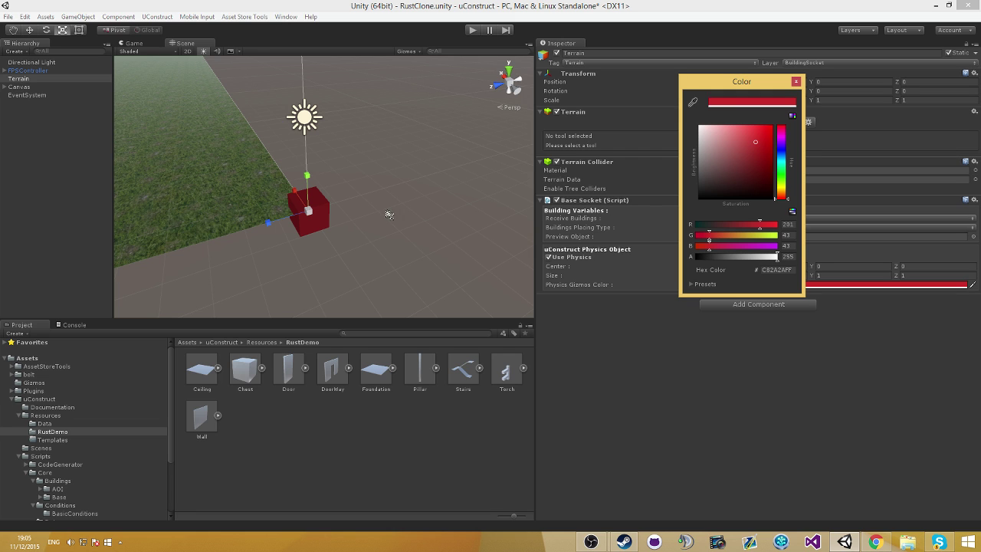
pyautogui.moveTo(742, 175); pyautogui.dragTo(682, 208)
pyautogui.click(795, 82)
pyautogui.moveTo(457, 197); pyautogui.dragTo(412, 210, button='right')
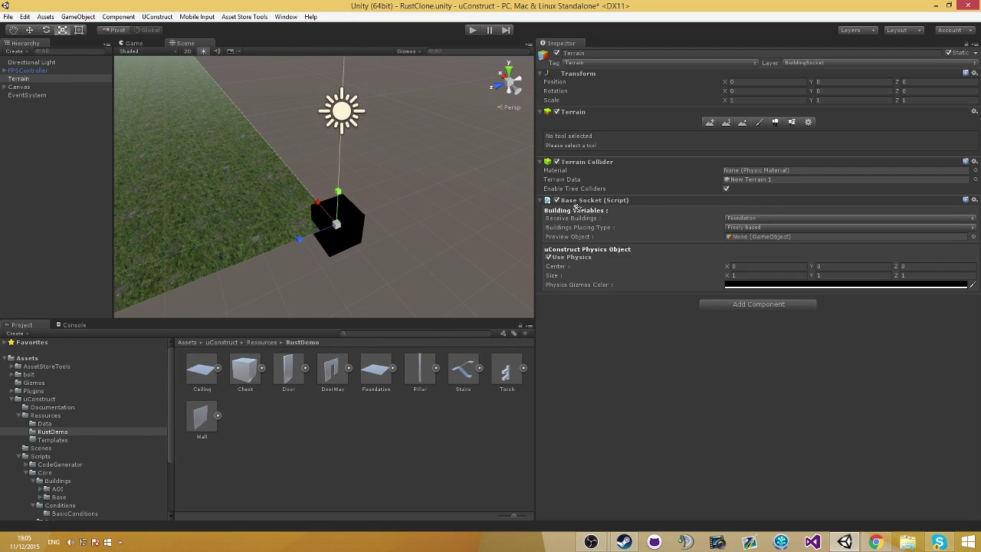
# Disable Use Physics on the Terrain's Base Socket and leave the component expanded.
pyautogui.click(579, 202)
pyautogui.moveTo(491, 230); pyautogui.dragTo(503, 190, button='right')
pyautogui.press('s')
pyautogui.click(584, 203)
pyautogui.click(548, 258)
pyautogui.click(589, 203)
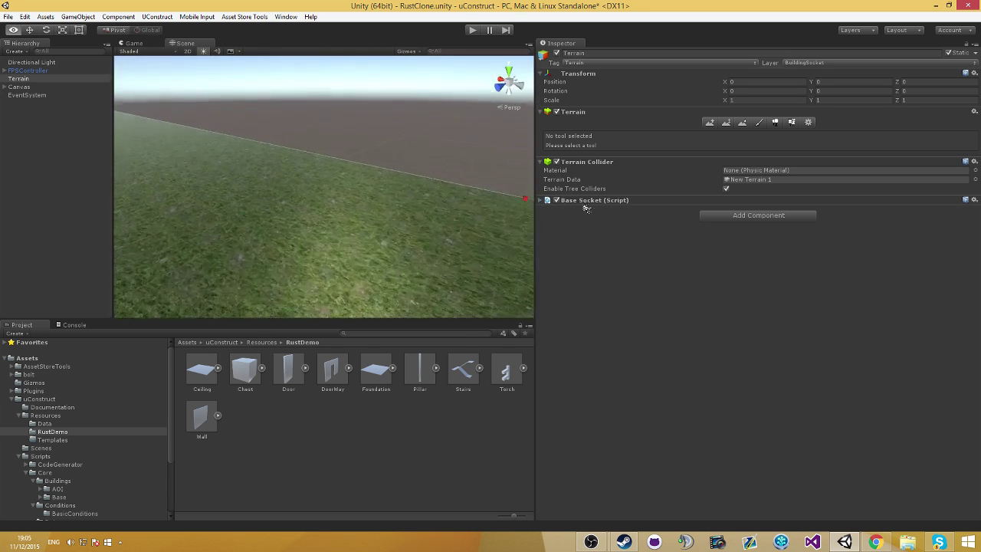
pyautogui.moveTo(589, 210); pyautogui.dragTo(598, 211, button='right')
pyautogui.click(584, 203)
pyautogui.moveTo(473, 210); pyautogui.dragTo(540, 205, button='right')
# Delete the uConstruct saving file and confirm the deletion.
pyautogui.keyDown('alt'); pyautogui.moveTo(540, 204); pyautogui.dragTo(293, 211); pyautogui.keyUp('alt')
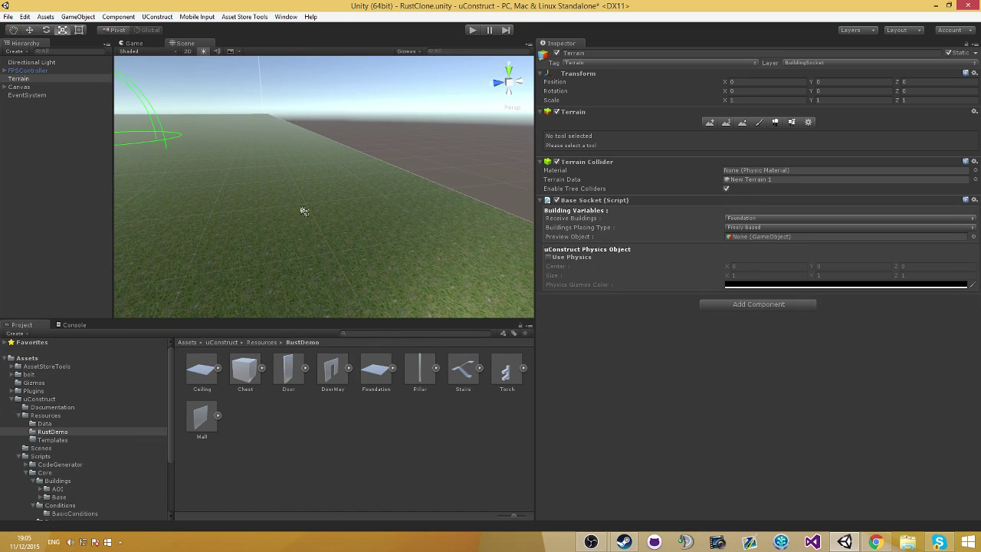
pyautogui.press('f')
pyautogui.keyDown('alt'); pyautogui.moveTo(446, 250); pyautogui.dragTo(468, 232); pyautogui.keyUp('alt')
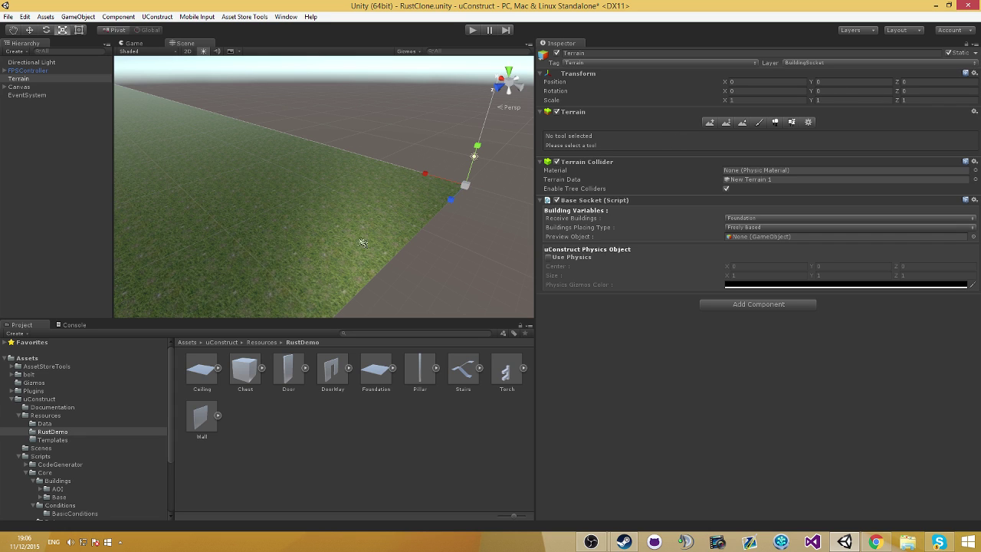
pyautogui.click(157, 16)
pyautogui.moveTo(164, 41)
pyautogui.click(268, 42)
pyautogui.click(519, 292)
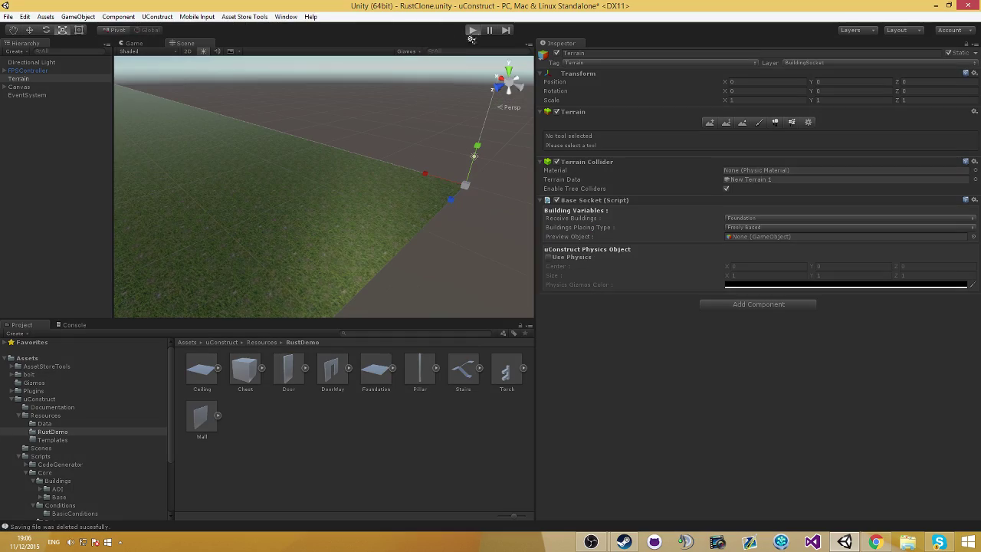
# Run the scene, place a foundation on the terrain, test snapping a second one to it, and stop play mode.
pyautogui.hotkey('ctrl', 'p')
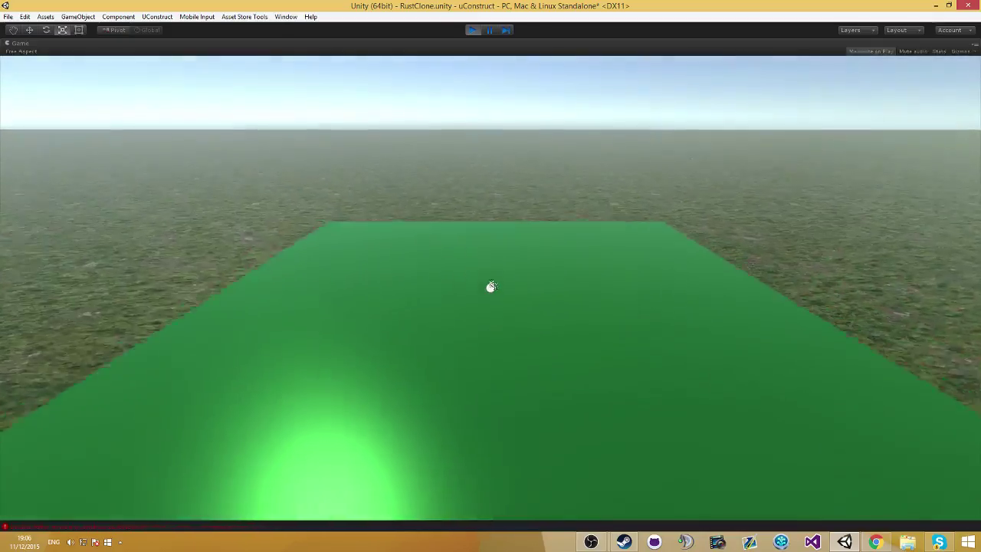
pyautogui.click(490, 287)
pyautogui.press('s')
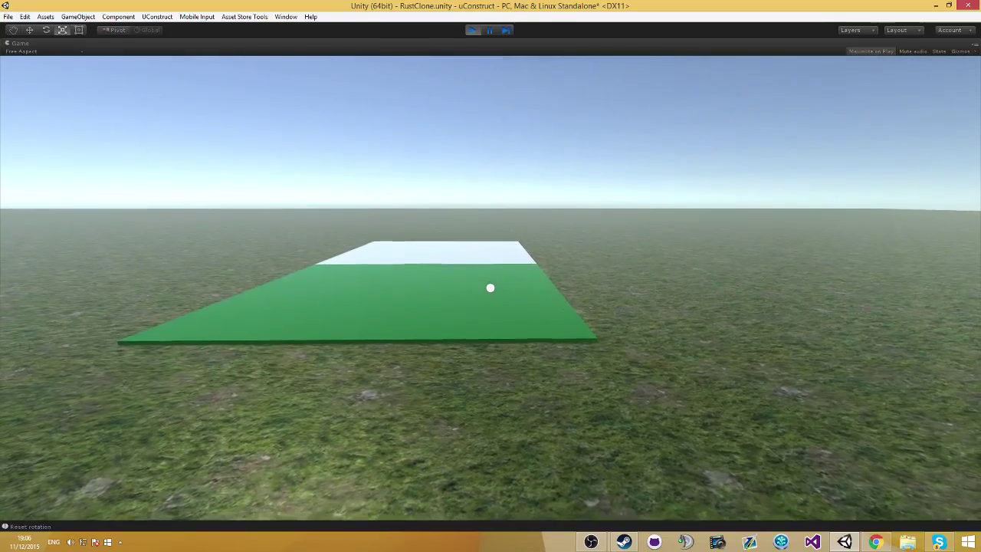
pyautogui.hotkey('alt', 'Tab')
pyautogui.click(472, 31)
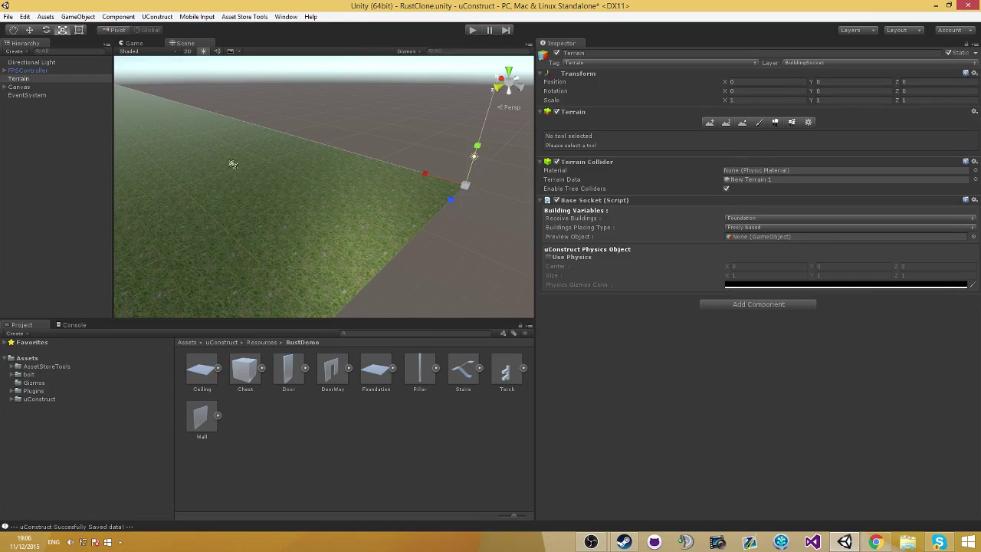
# Examine the Foundation prefab's Placing Type options and leave them as they are.
pyautogui.click(257, 406)
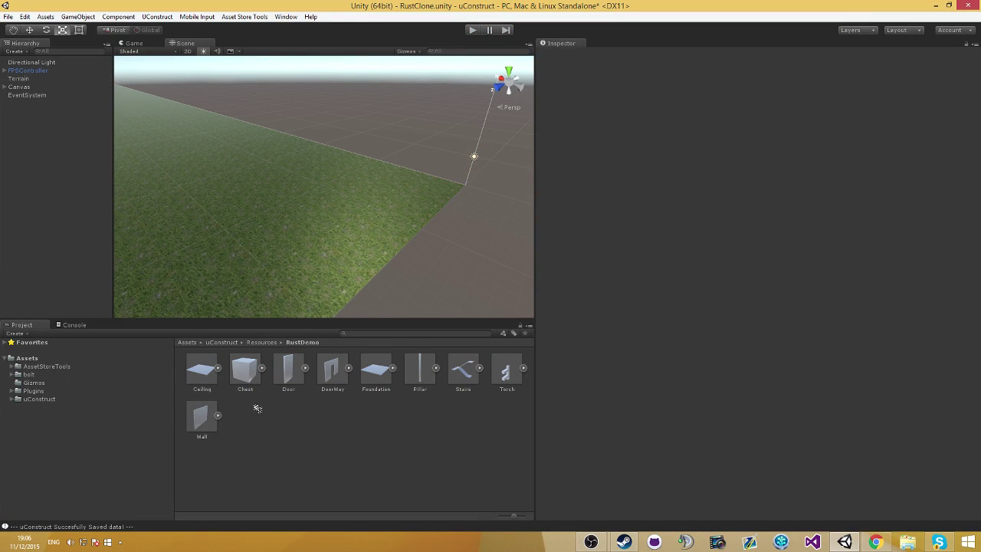
pyautogui.click(377, 374)
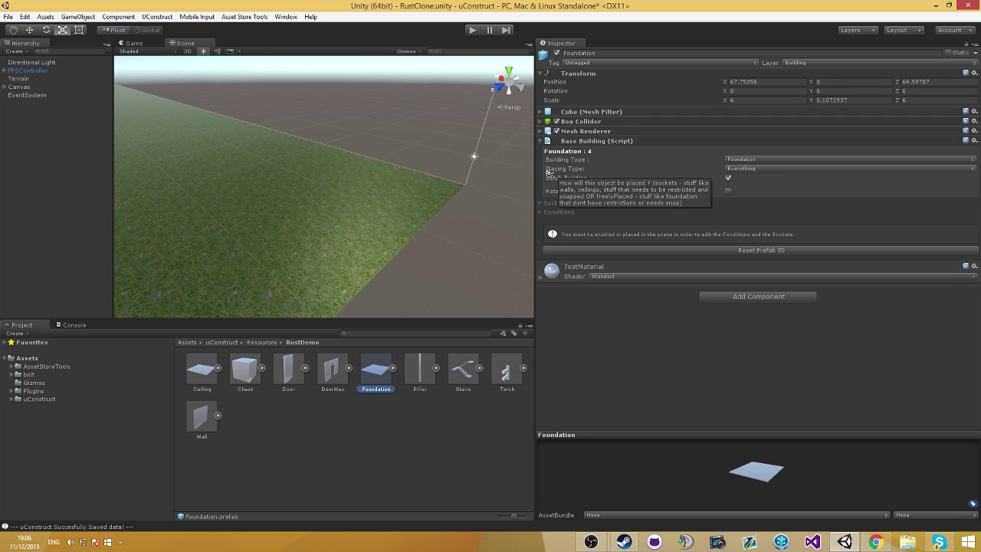
pyautogui.click(750, 169)
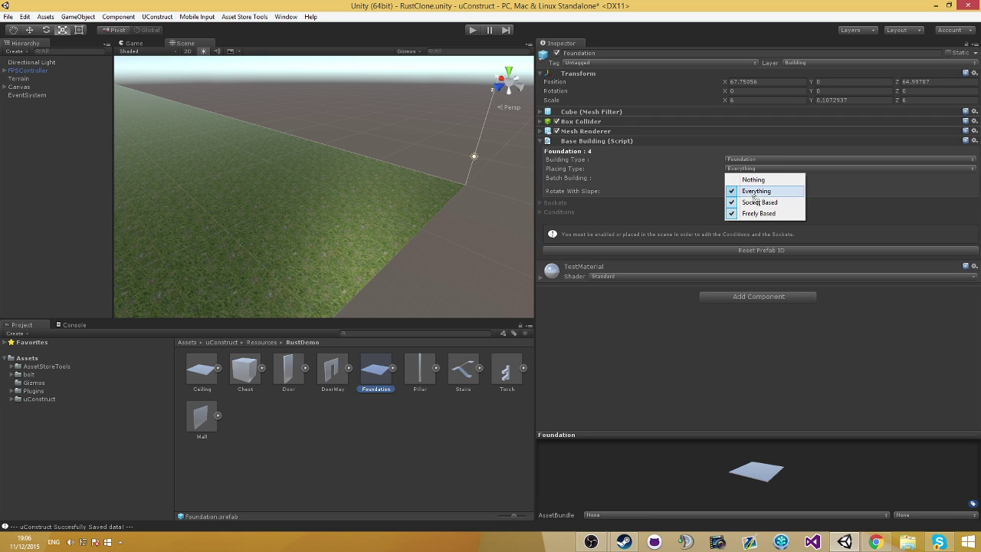
pyautogui.click(626, 164)
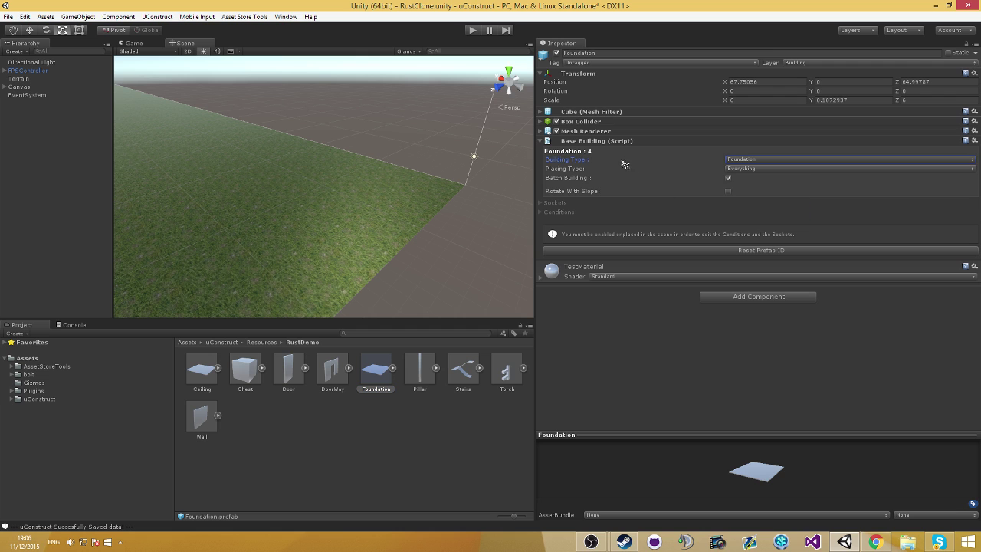
pyautogui.moveTo(357, 229); pyautogui.dragTo(420, 221, button='right')
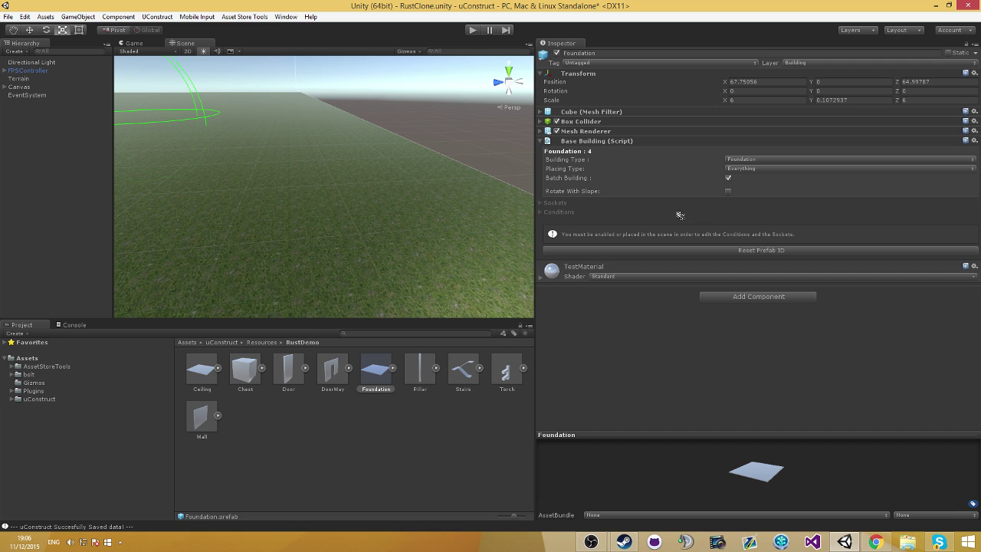
pyautogui.moveTo(414, 217); pyautogui.dragTo(440, 224, button='right')
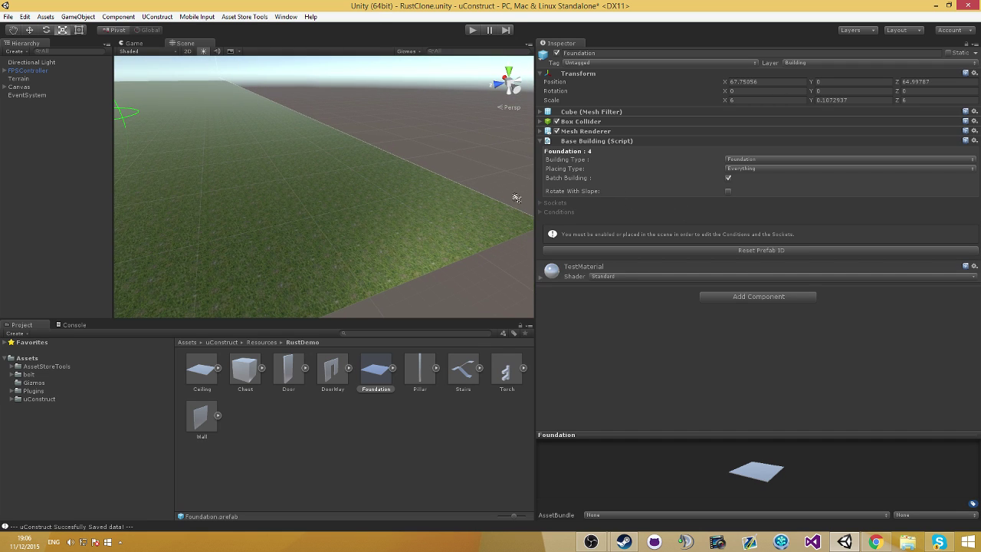
# Deselect the Foundation prefab and open the Resources folder inside the uConstruct assets.
pyautogui.moveTo(486, 195); pyautogui.dragTo(399, 197, button='right')
pyautogui.click(54, 105)
pyautogui.moveTo(306, 167); pyautogui.dragTo(313, 171, button='right')
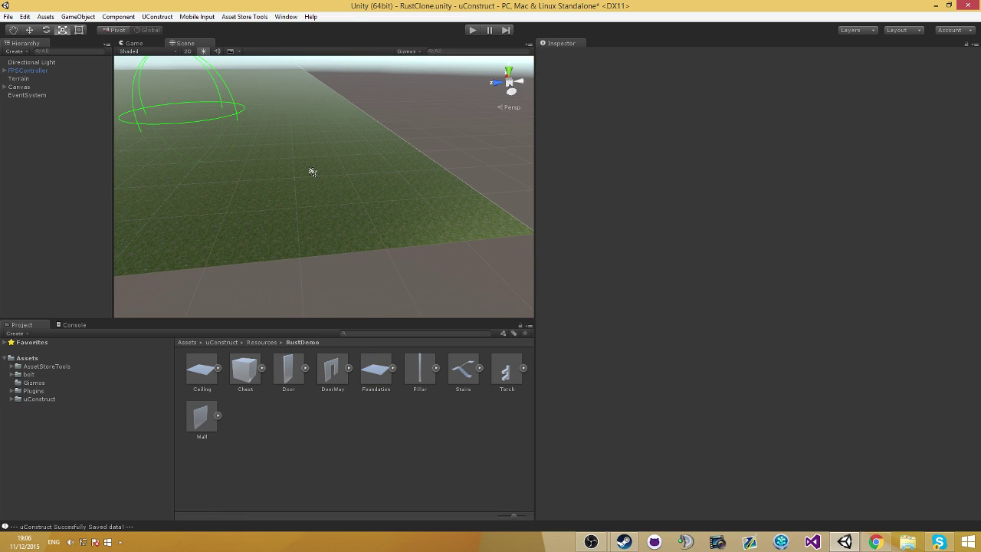
pyautogui.click(52, 382)
pyautogui.click(51, 391)
pyautogui.click(53, 399)
pyautogui.click(282, 379)
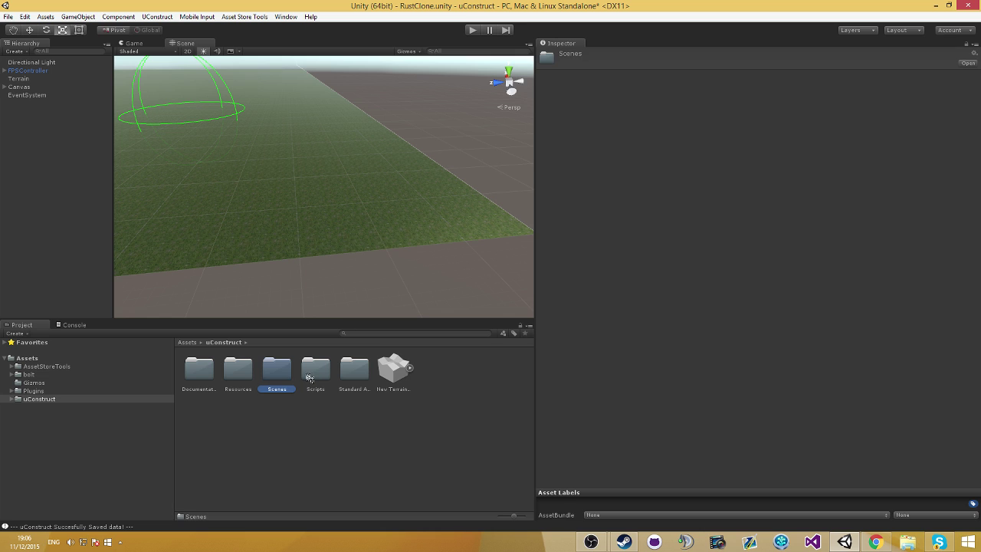
pyautogui.doubleClick(239, 371)
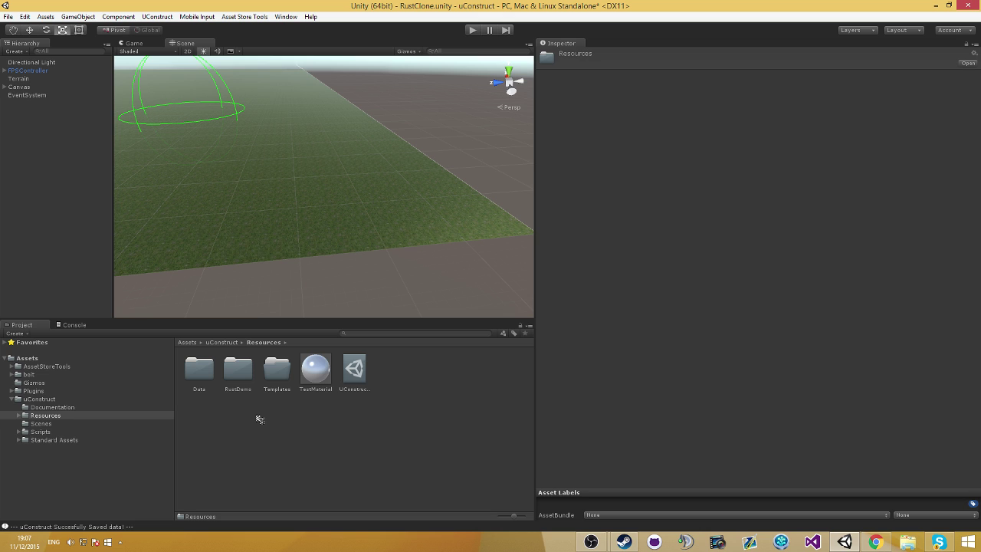
# Check the console log messages and return to the project's Resources folder.
pyautogui.click(74, 324)
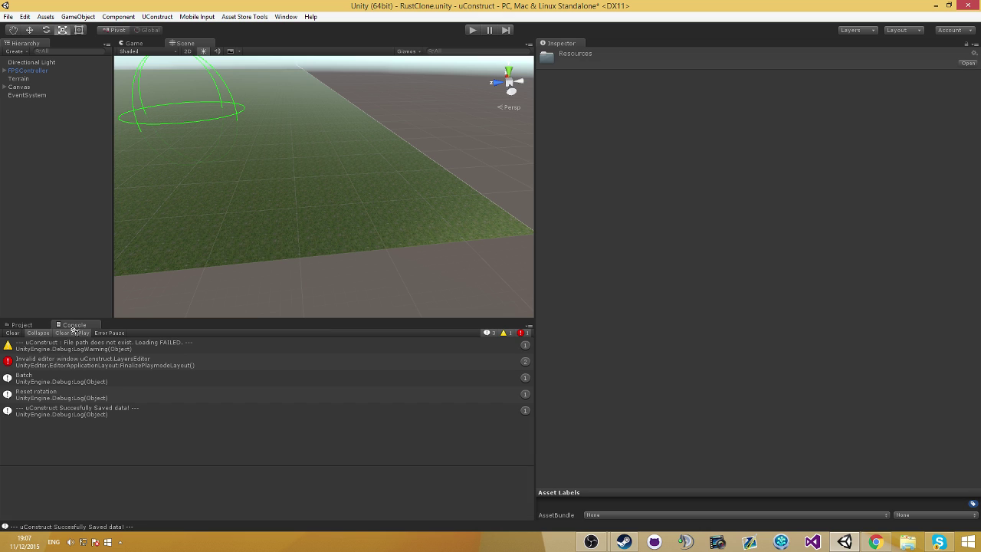
pyautogui.click(21, 325)
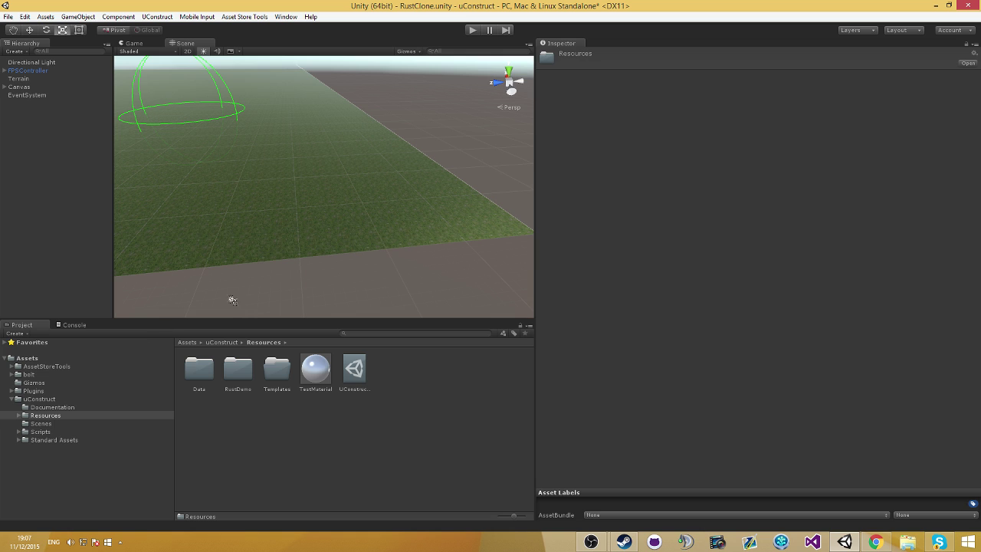
pyautogui.moveTo(295, 279); pyautogui.dragTo(246, 276, button='right')
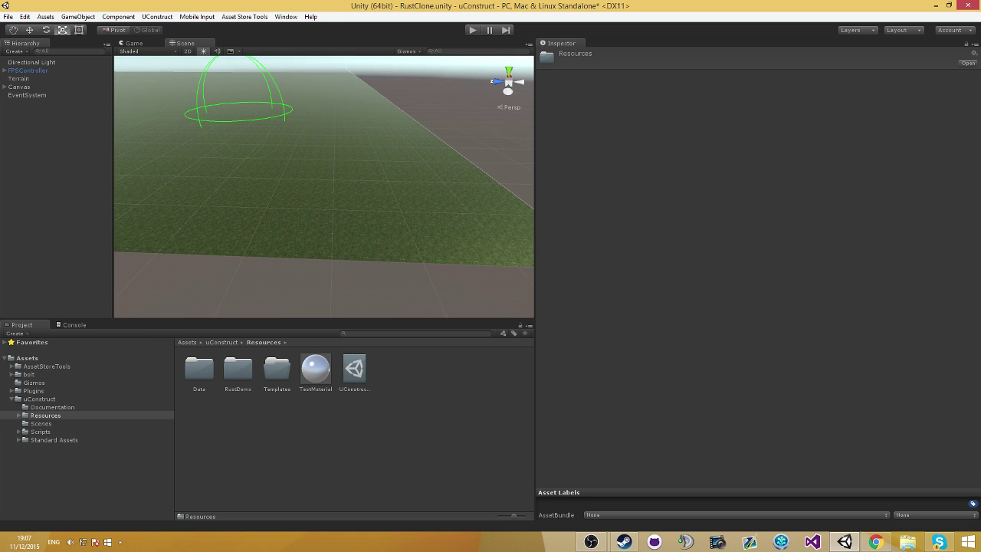